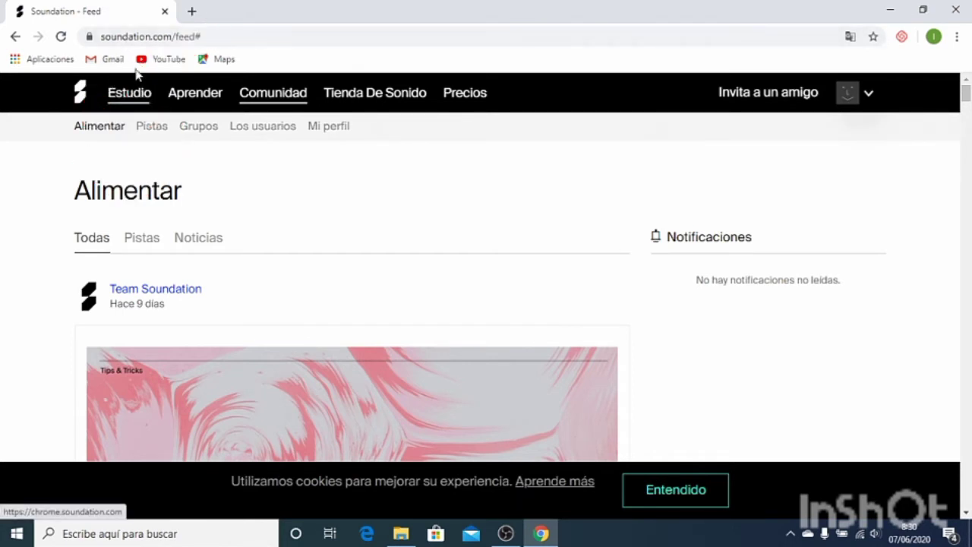
- Open the Soundation studio in full screen and start a blank solo project
{"action": "left_click", "coordinate": [126, 104]}
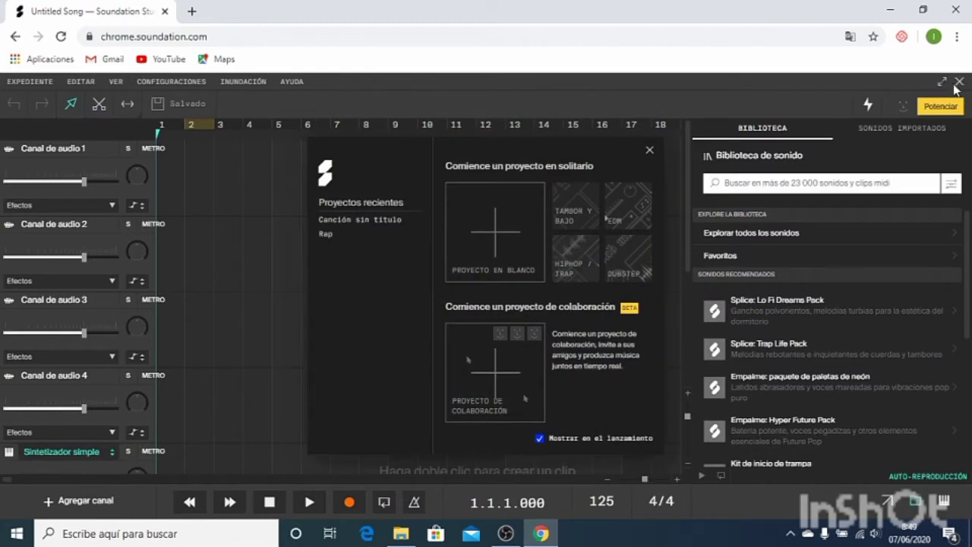
{"action": "left_click", "coordinate": [941, 81]}
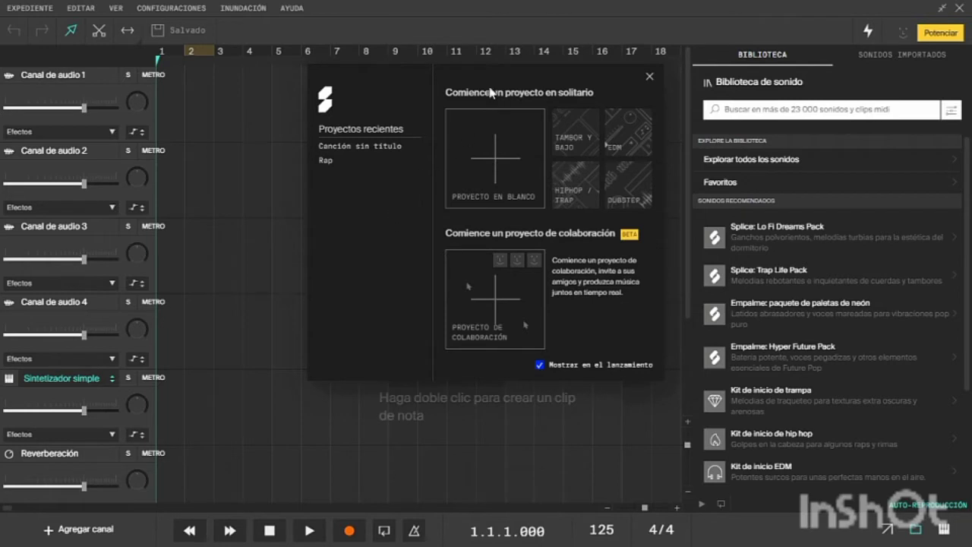
{"action": "left_click", "coordinate": [501, 163]}
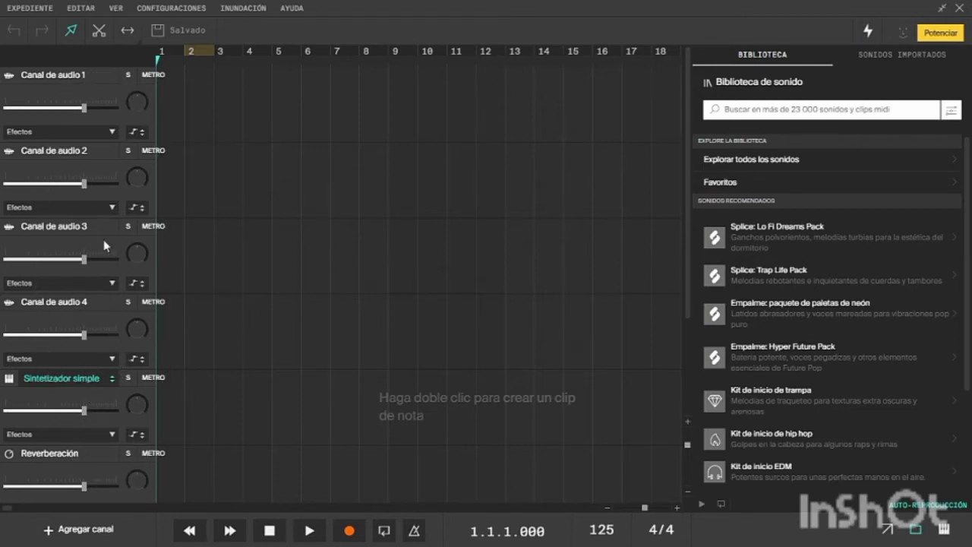
- Look over the channel list and switch the playback position display from bars and beats to time
{"action": "scroll", "coordinate": [104, 239], "scroll_direction": "down", "scroll_amount": 4}
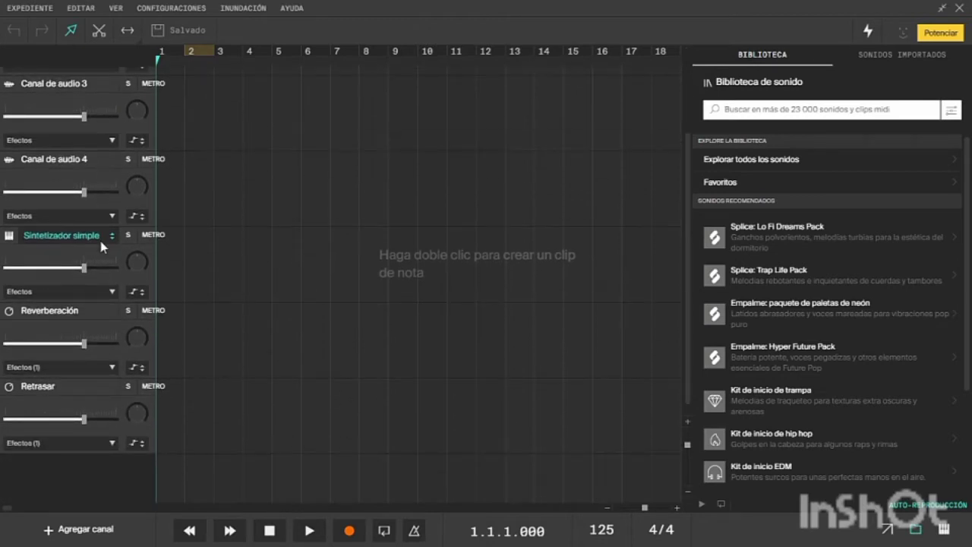
{"action": "scroll", "coordinate": [64, 310], "scroll_direction": "up", "scroll_amount": 4}
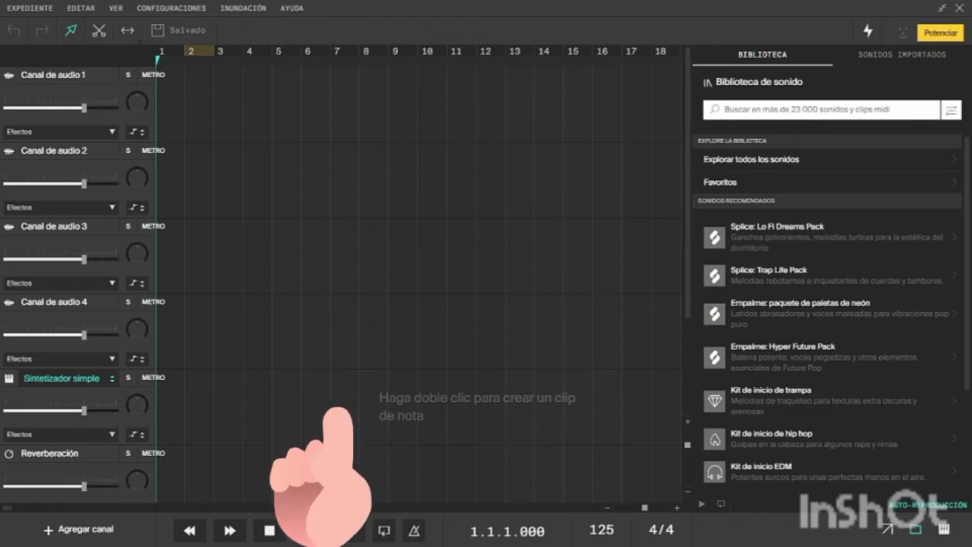
{"action": "left_click", "coordinate": [416, 532]}
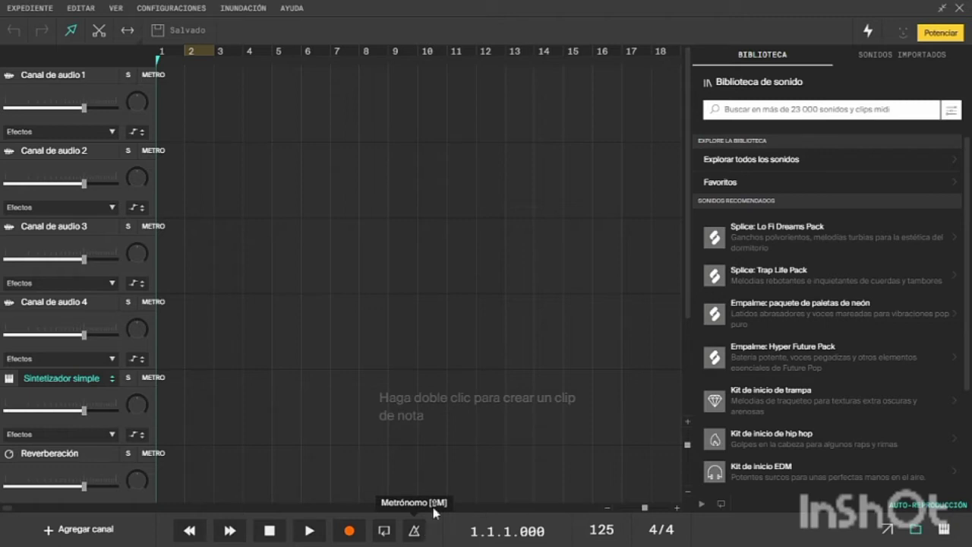
{"action": "left_click", "coordinate": [515, 536]}
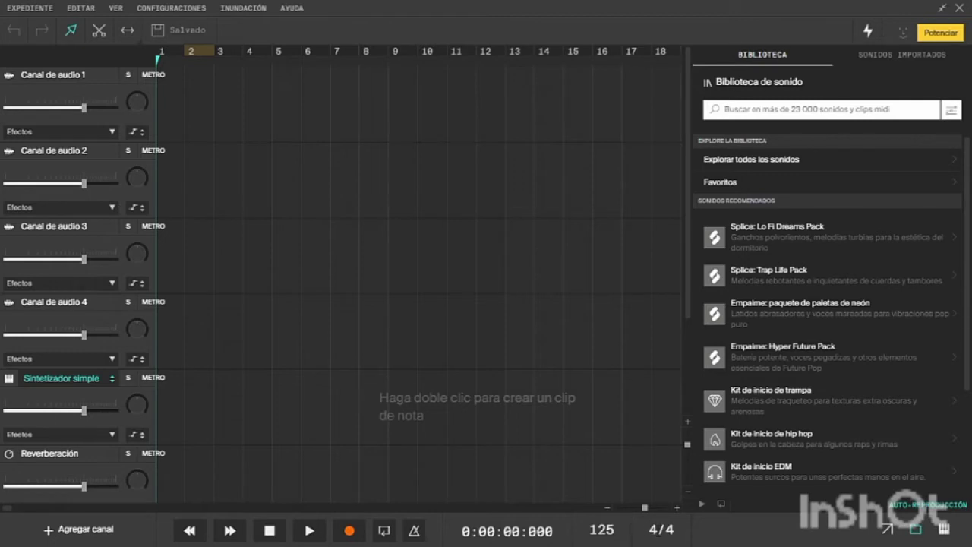
- Set the project's time signature to 3/4
{"action": "left_click", "coordinate": [659, 529]}
{"action": "left_click", "coordinate": [658, 530]}
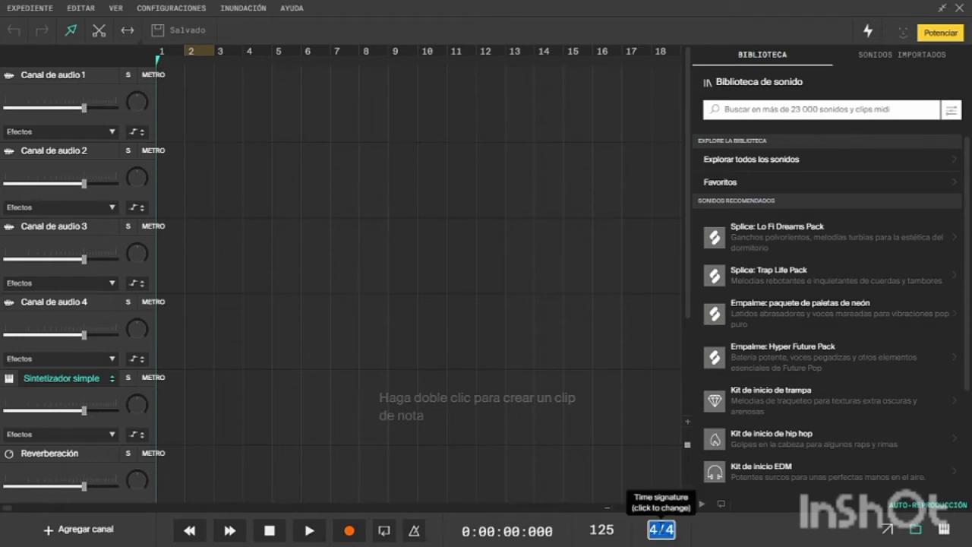
{"action": "key", "text": "BackSpace"}
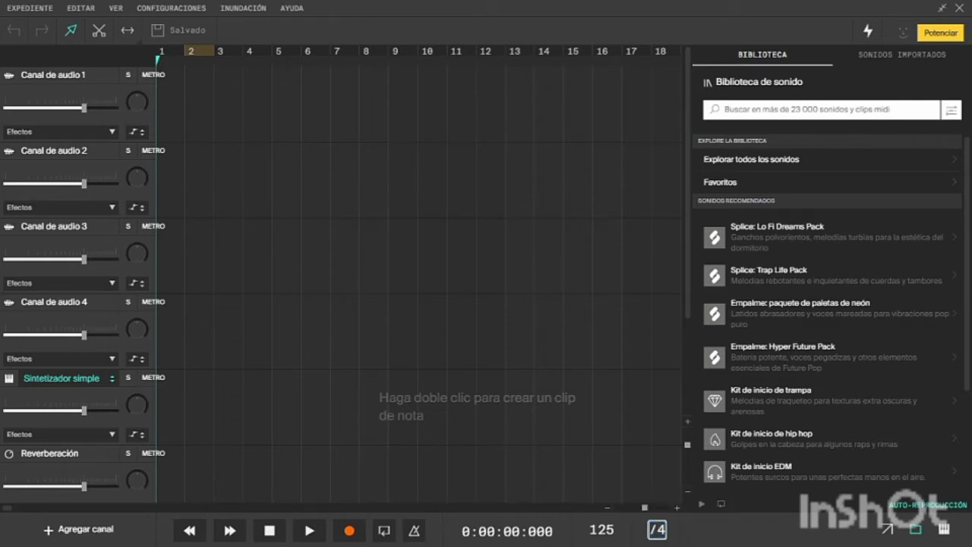
{"action": "type", "text": "3"}
{"action": "key", "text": "Return"}
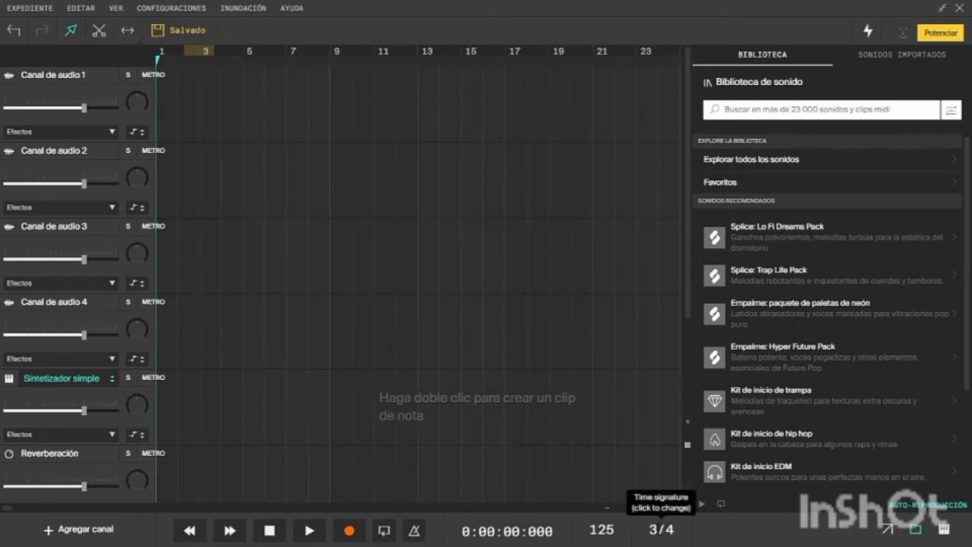
- Set the project's time signature to 2/4
{"action": "left_click", "coordinate": [662, 529]}
{"action": "left_click", "coordinate": [672, 530]}
{"action": "key", "text": "BackSpace"}
{"action": "type", "text": "2"}
{"action": "key", "text": "Return"}
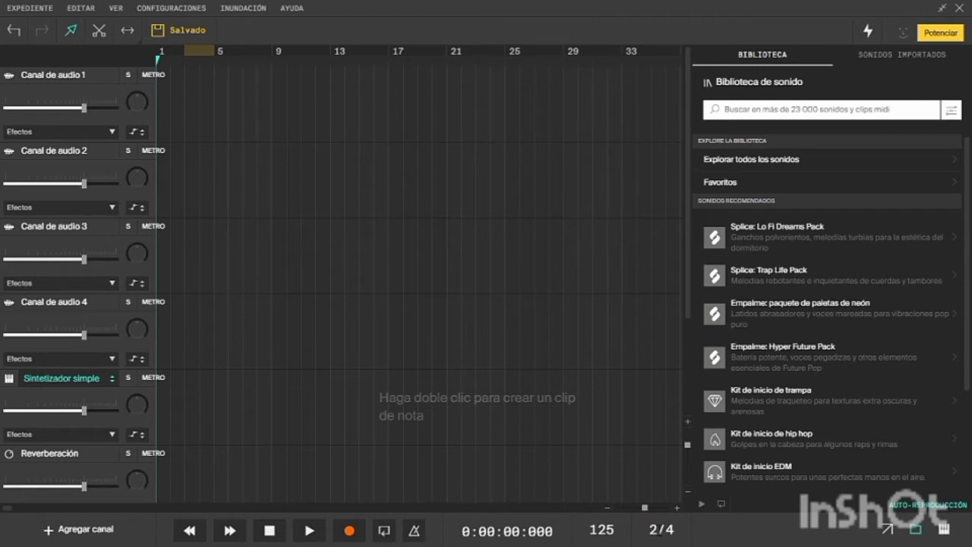
- Set the project's time signature to 4/4
{"action": "left_click", "coordinate": [662, 529]}
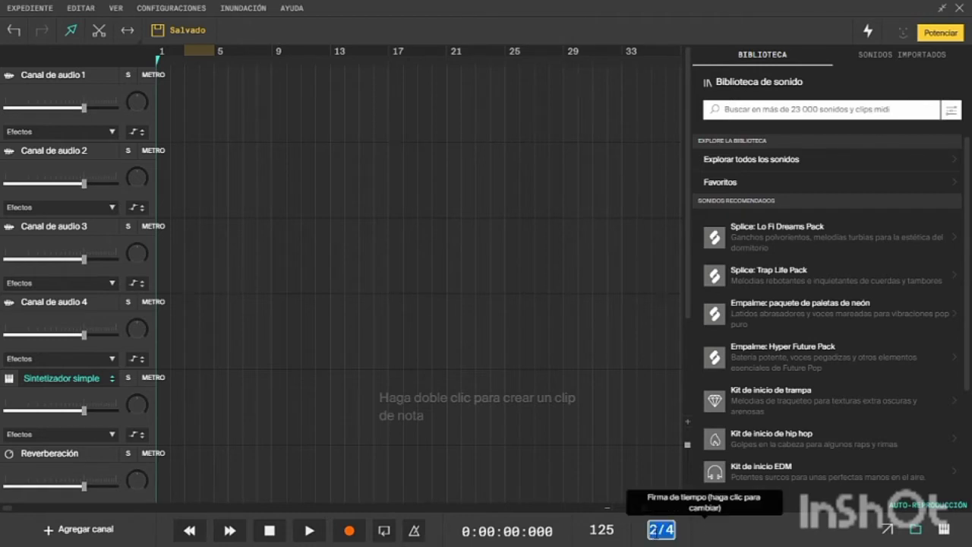
{"action": "left_click", "coordinate": [655, 531]}
{"action": "key", "text": "BackSpace"}
{"action": "type", "text": "4"}
{"action": "key", "text": "Return"}
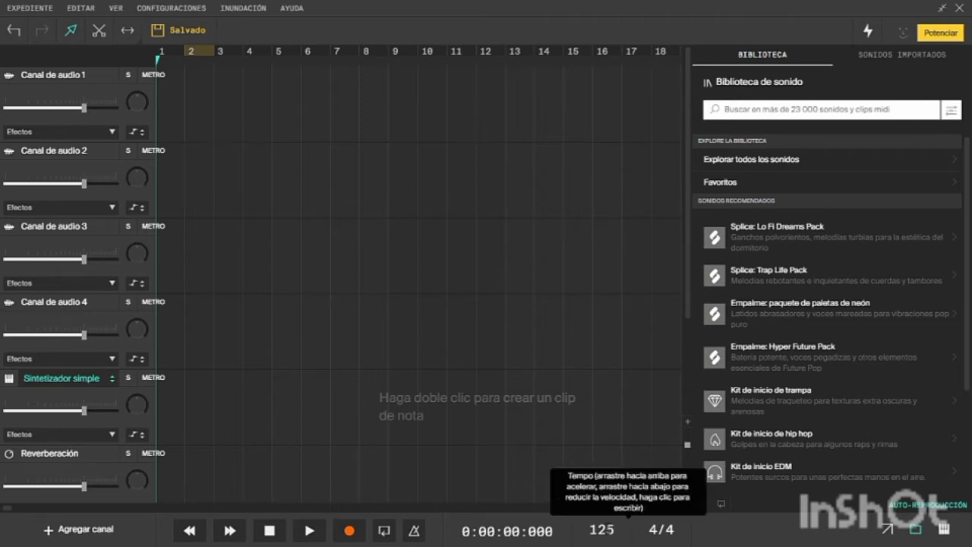
- Set the project's tempo to 90
{"action": "left_click", "coordinate": [602, 529]}
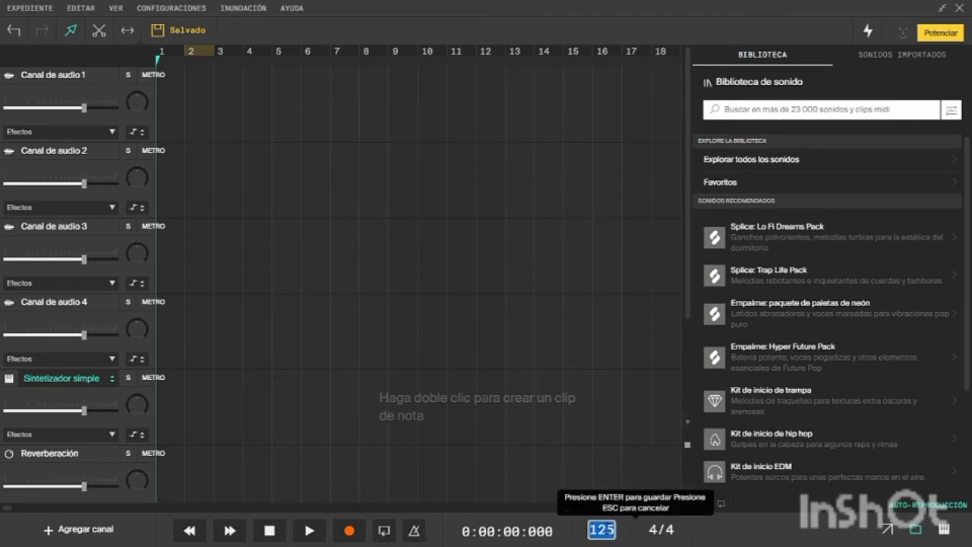
{"action": "type", "text": "90"}
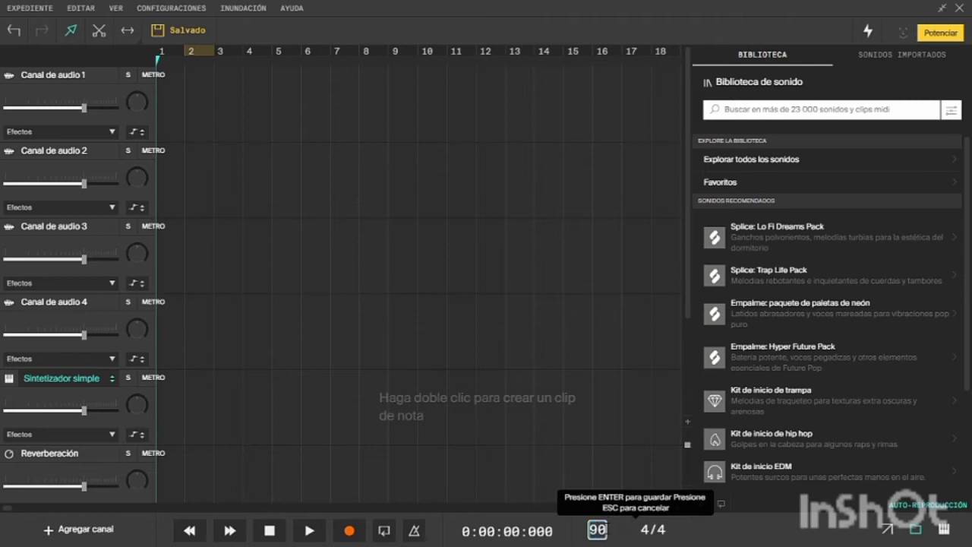
{"action": "key", "text": "Return"}
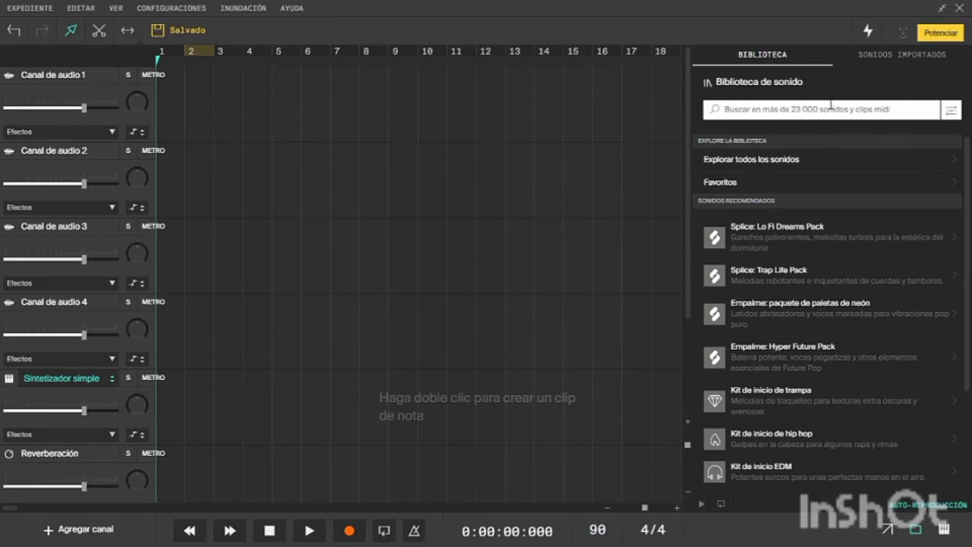
- Check the imported sounds section and browse the library's recommended sound packs, opening the hip hop starter kit
{"action": "left_click", "coordinate": [912, 58]}
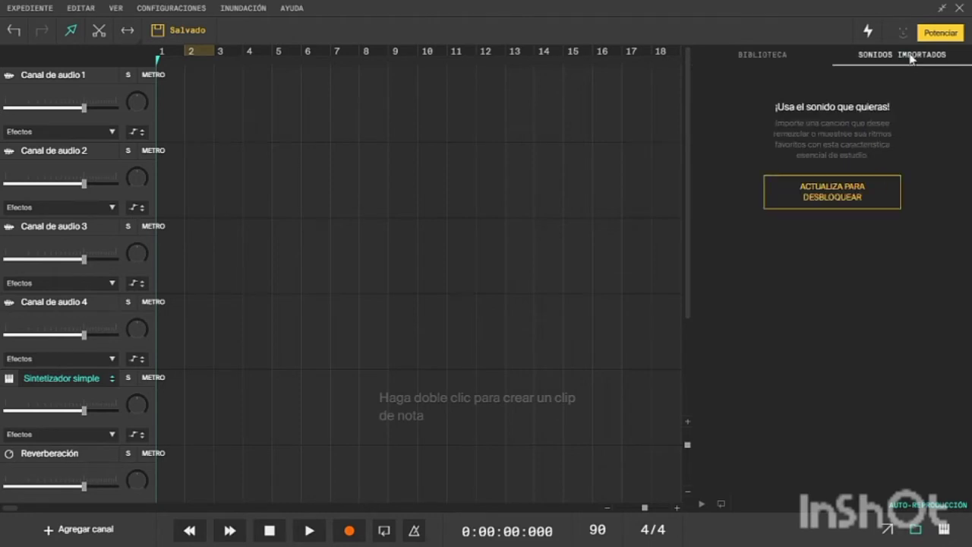
{"action": "left_click", "coordinate": [772, 57]}
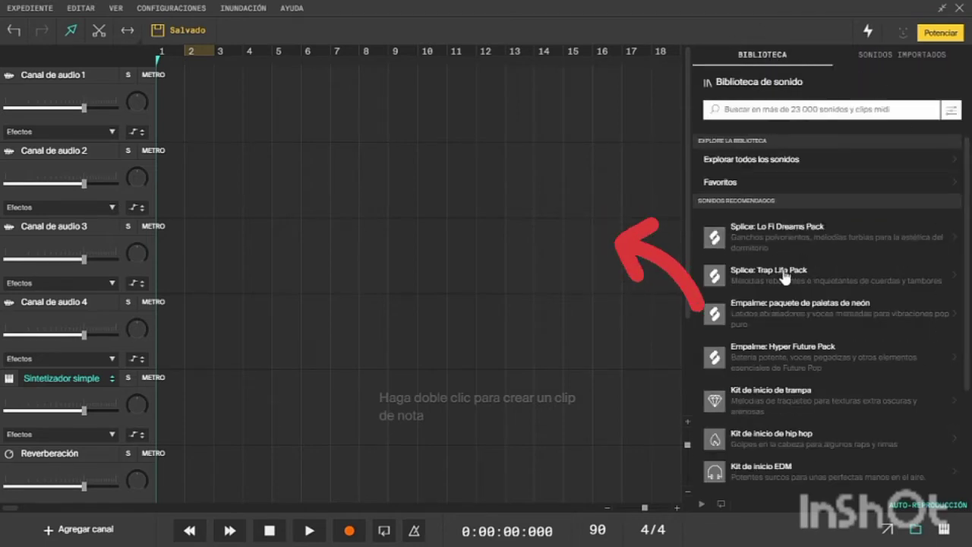
{"action": "scroll", "coordinate": [789, 248], "scroll_direction": "down", "scroll_amount": 3}
{"action": "scroll", "coordinate": [789, 248], "scroll_direction": "up", "scroll_amount": 3}
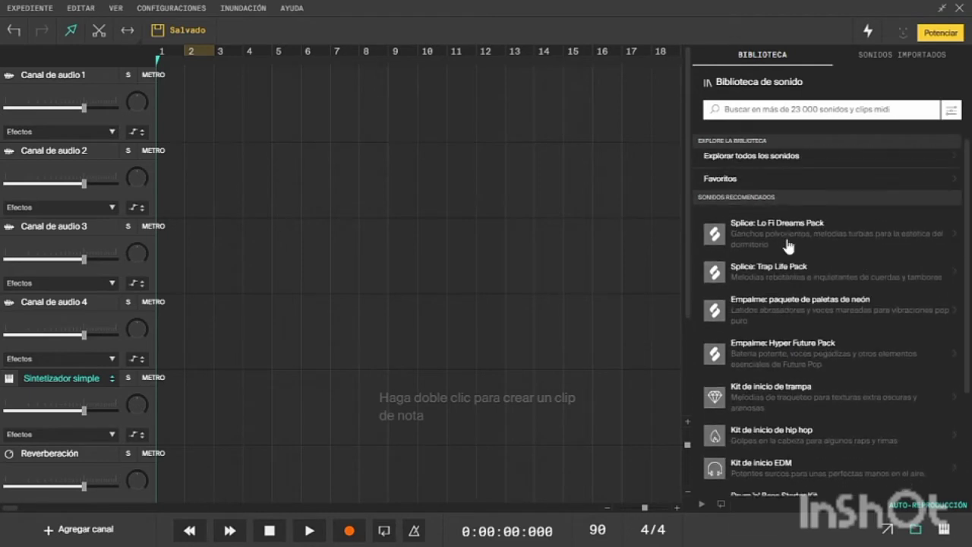
{"action": "scroll", "coordinate": [788, 244], "scroll_direction": "down", "scroll_amount": 1}
{"action": "scroll", "coordinate": [789, 245], "scroll_direction": "down", "scroll_amount": 2}
{"action": "scroll", "coordinate": [791, 246], "scroll_direction": "up", "scroll_amount": 3}
{"action": "scroll", "coordinate": [789, 245], "scroll_direction": "down", "scroll_amount": 4}
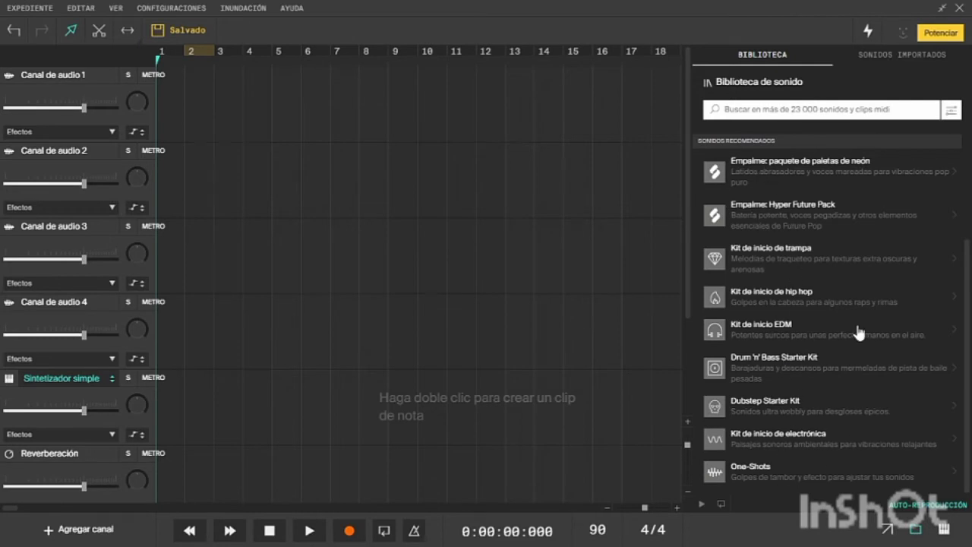
{"action": "scroll", "coordinate": [859, 332], "scroll_direction": "up", "scroll_amount": 4}
{"action": "scroll", "coordinate": [805, 254], "scroll_direction": "down", "scroll_amount": 5}
{"action": "left_click", "coordinate": [791, 304]}
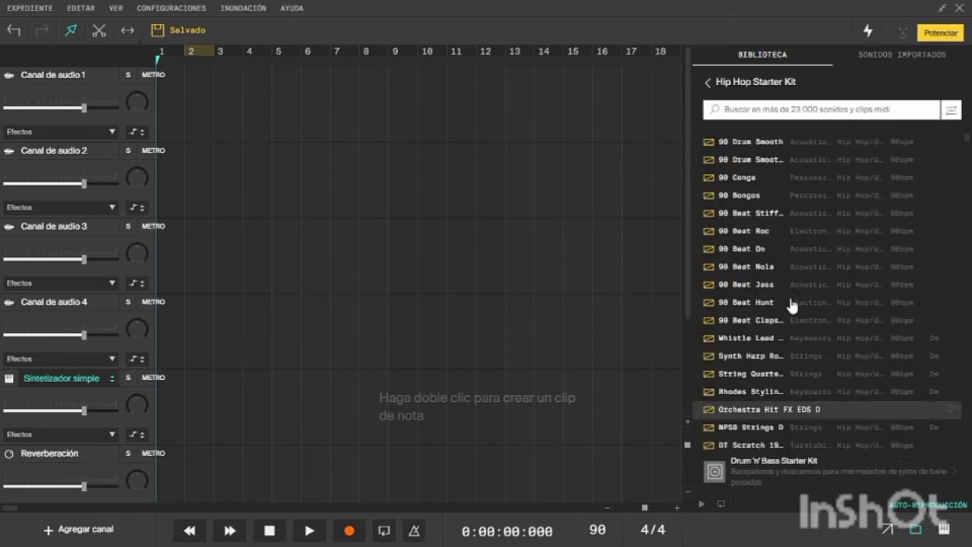
- View the imported sounds section again and reopen the hip hop starter kit in the sound library
{"action": "left_click", "coordinate": [923, 59]}
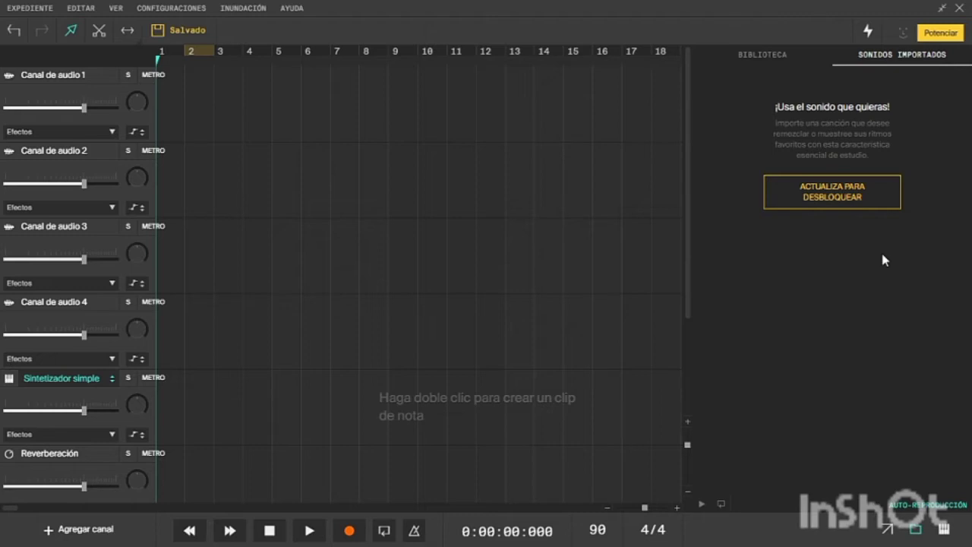
{"action": "left_click", "coordinate": [766, 58]}
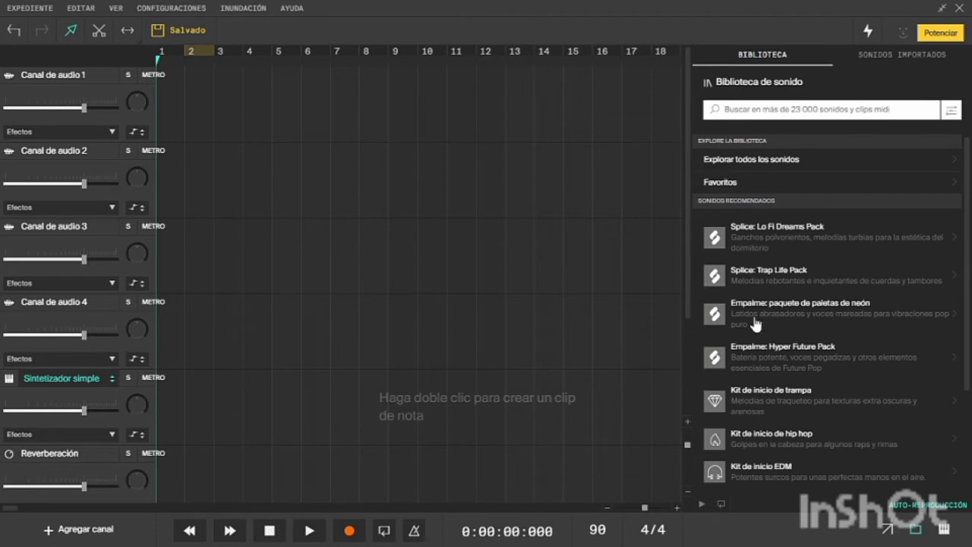
{"action": "scroll", "coordinate": [755, 323], "scroll_direction": "down", "scroll_amount": 2}
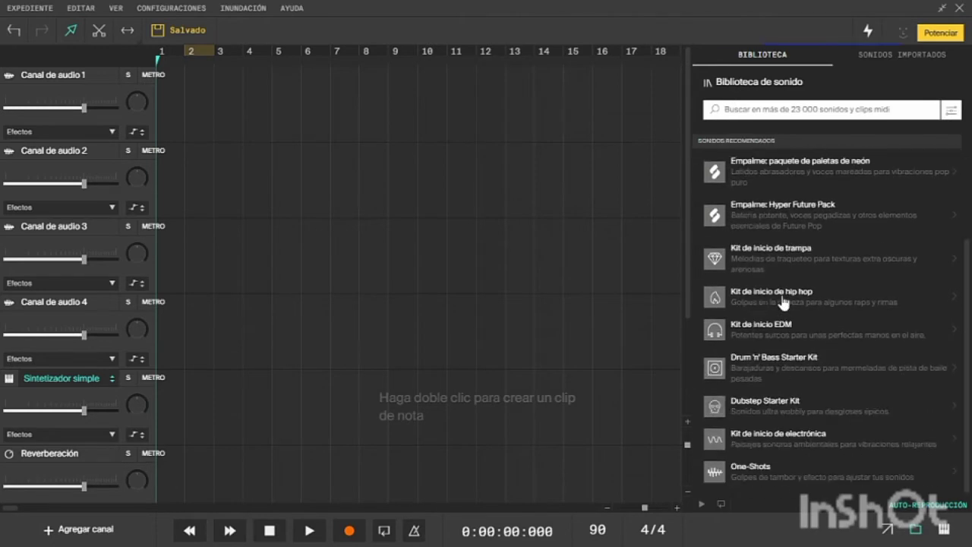
{"action": "left_click", "coordinate": [783, 302]}
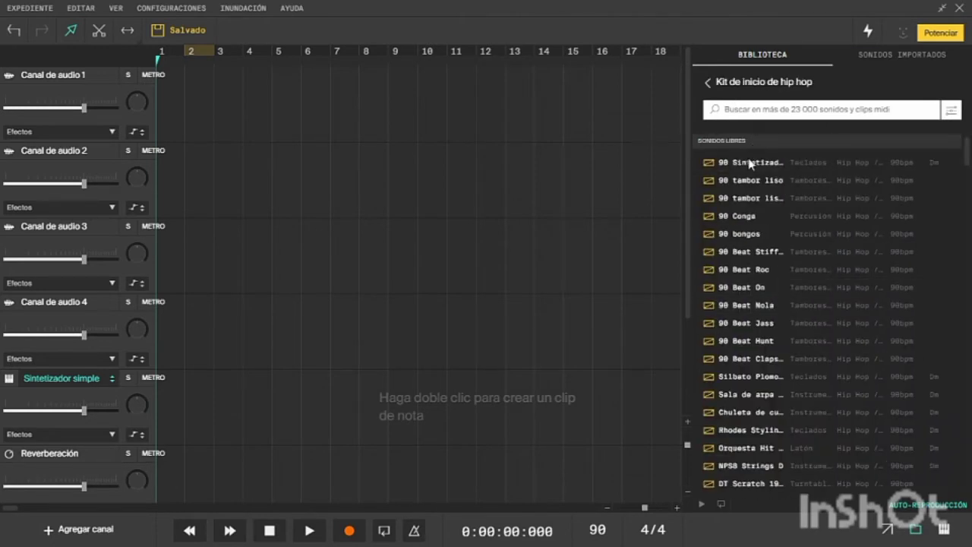
- Examine the list of free sounds in the hip hop starter kit, including their instrument types, tempos and keys
{"action": "scroll", "coordinate": [866, 356], "scroll_direction": "down", "scroll_amount": 8}
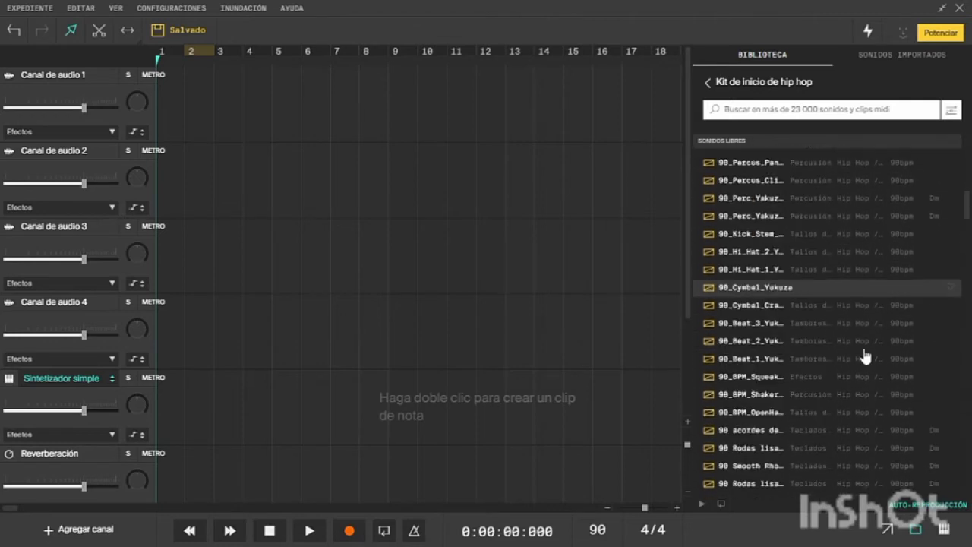
{"action": "scroll", "coordinate": [866, 355], "scroll_direction": "down", "scroll_amount": 15}
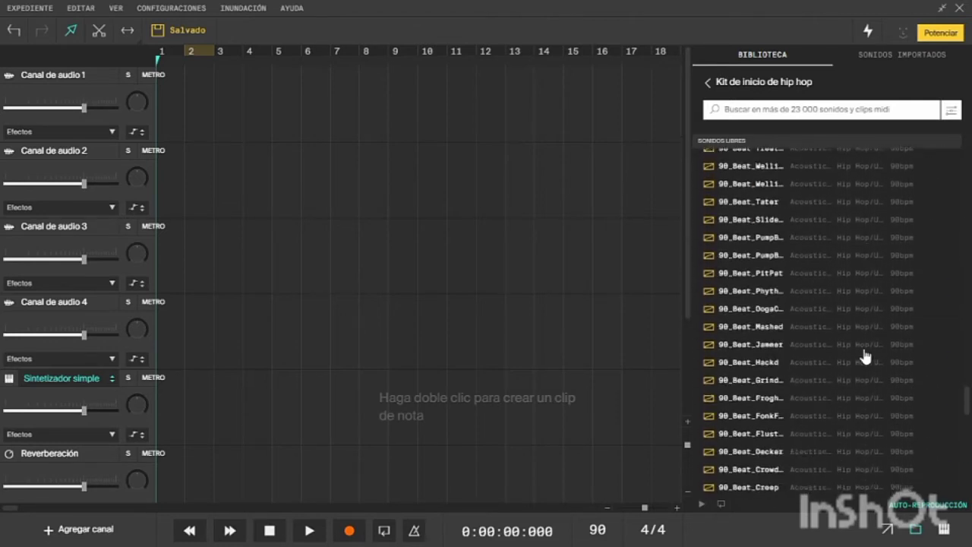
{"action": "scroll", "coordinate": [866, 355], "scroll_direction": "down", "scroll_amount": 5}
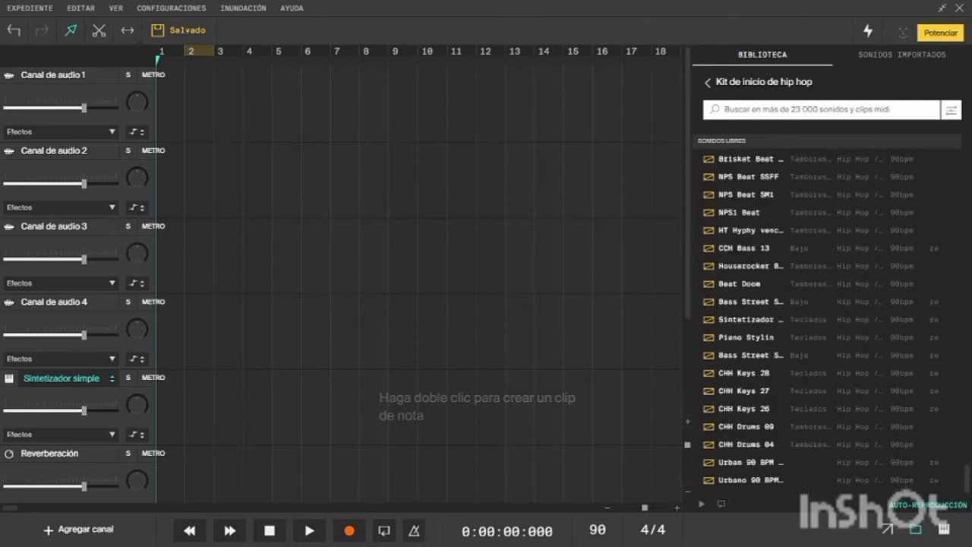
{"action": "left_click_drag", "start_coordinate": [968, 478], "coordinate": [942, 150]}
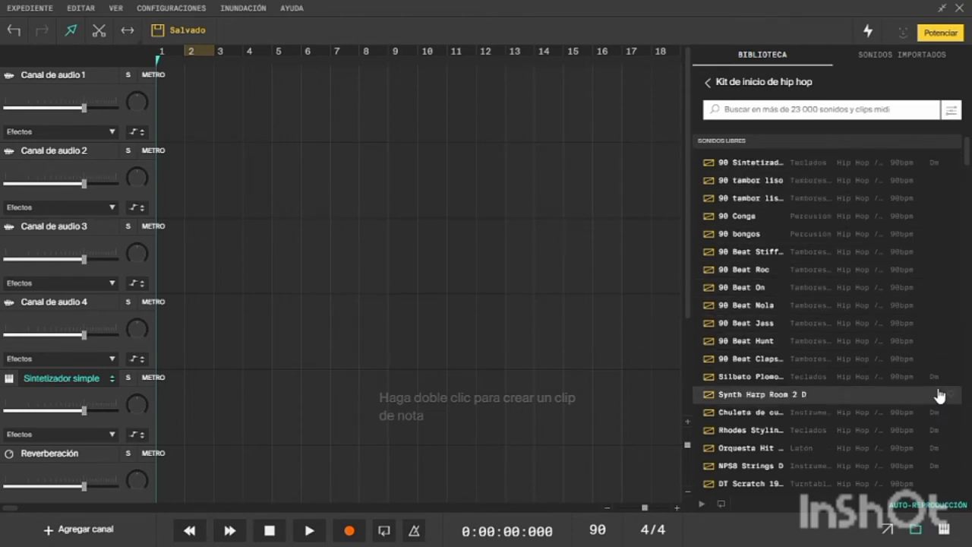
{"action": "scroll", "coordinate": [937, 431], "scroll_direction": "down", "scroll_amount": 3}
{"action": "scroll", "coordinate": [937, 430], "scroll_direction": "down", "scroll_amount": 12}
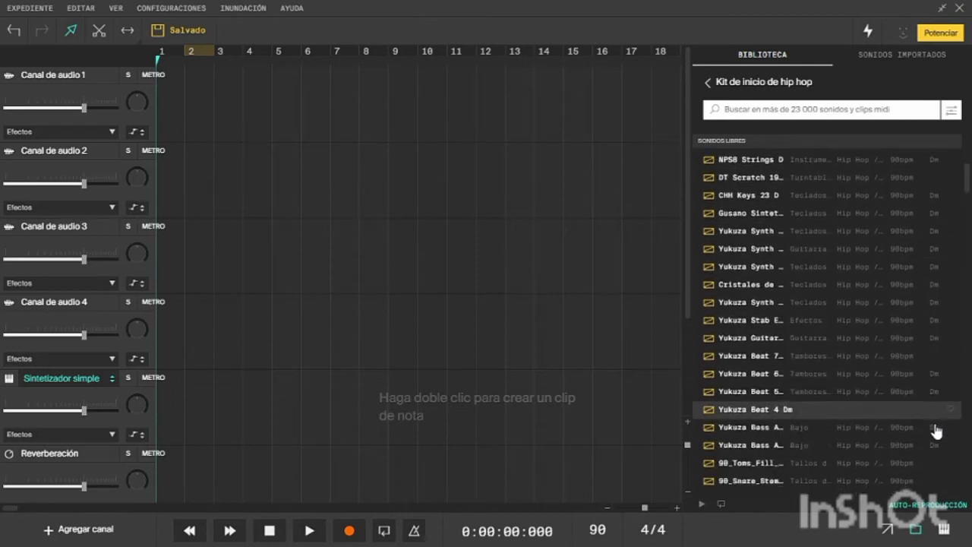
{"action": "scroll", "coordinate": [787, 142], "scroll_direction": "up", "scroll_amount": 6}
{"action": "scroll", "coordinate": [787, 142], "scroll_direction": "up", "scroll_amount": 3}
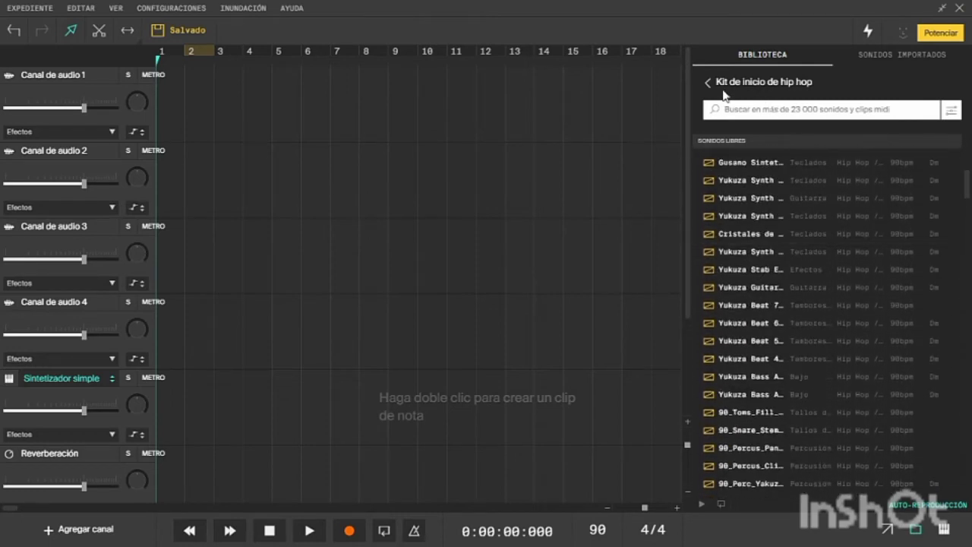
- View the free sounds in the Splice: Lo Fi Dreams Pack and in the Splice: Trap Life Pack
{"action": "left_click", "coordinate": [710, 83]}
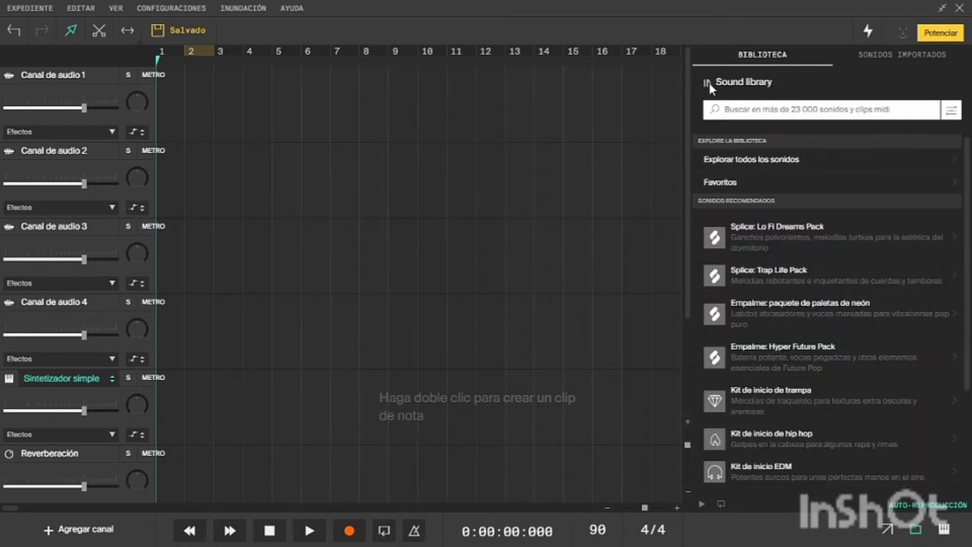
{"action": "left_click", "coordinate": [800, 243]}
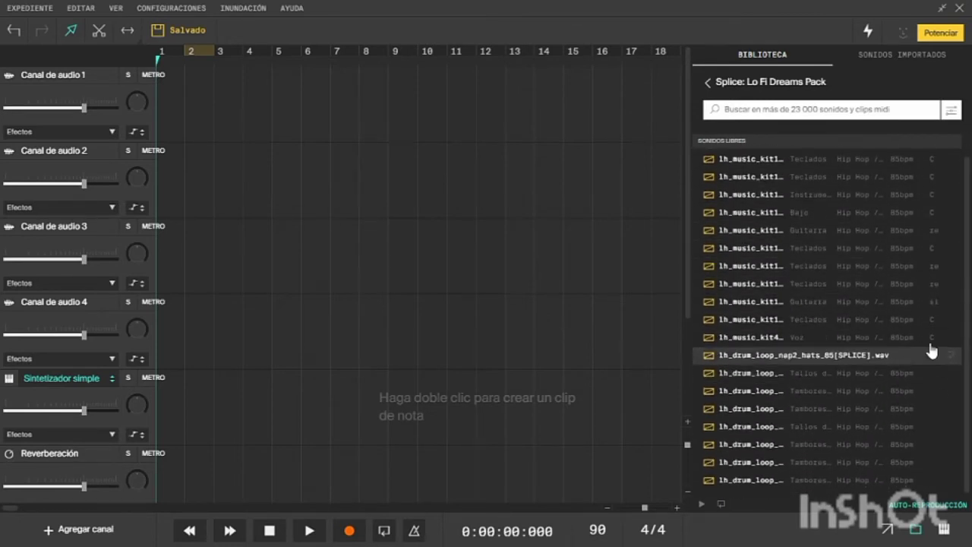
{"action": "left_click", "coordinate": [708, 84]}
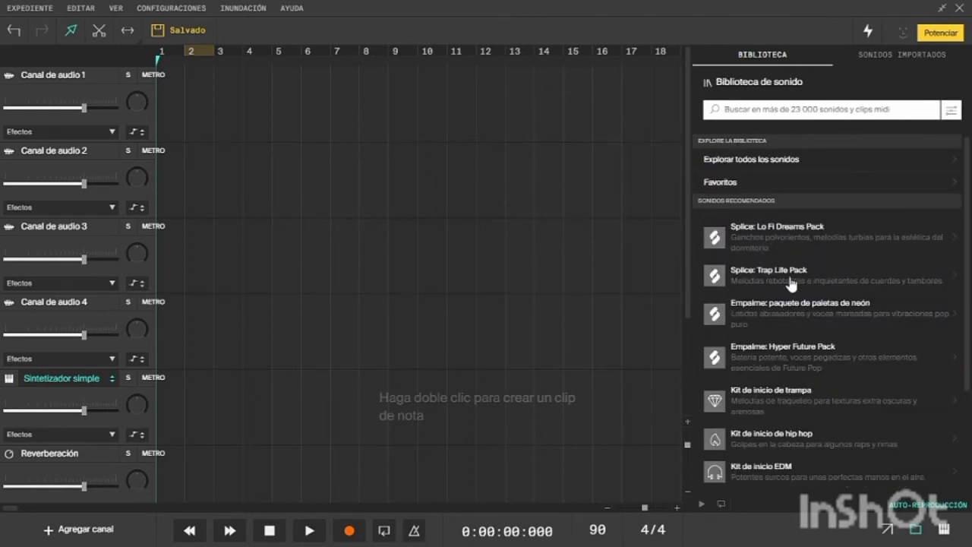
{"action": "left_click", "coordinate": [791, 281]}
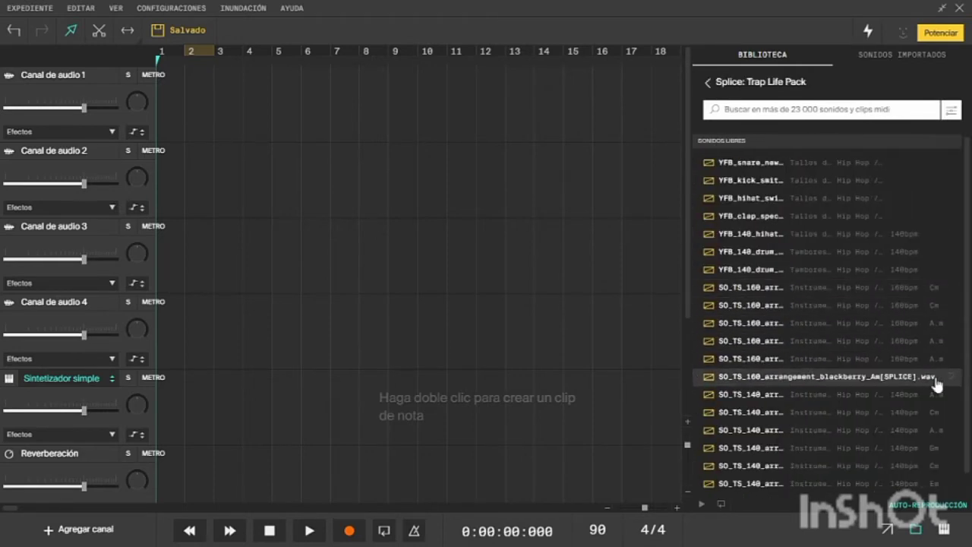
- View the remaining free sounds in the Splice: Trap Life Pack and the list in the Hyper Future Pack
{"action": "scroll", "coordinate": [907, 341], "scroll_direction": "down", "scroll_amount": 1}
{"action": "scroll", "coordinate": [907, 341], "scroll_direction": "up", "scroll_amount": 1}
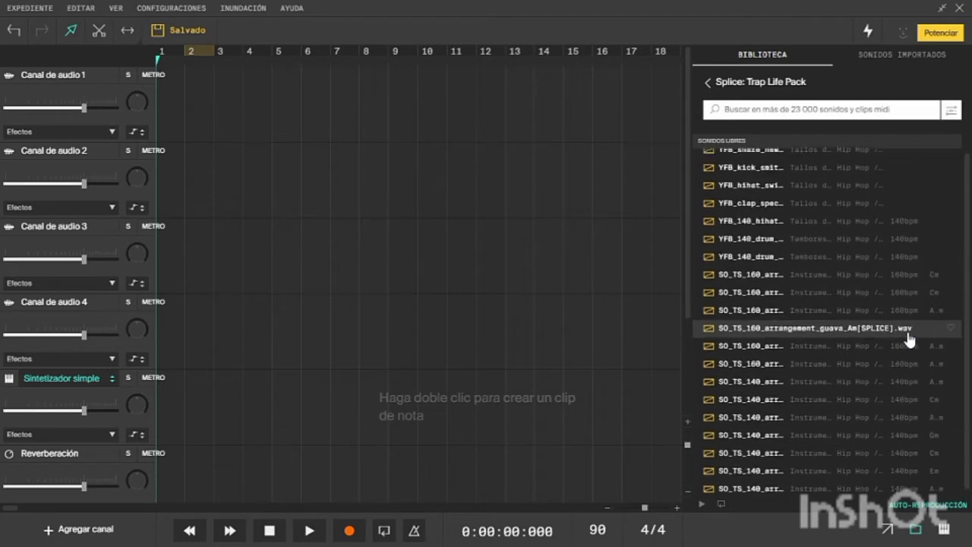
{"action": "left_click", "coordinate": [710, 85]}
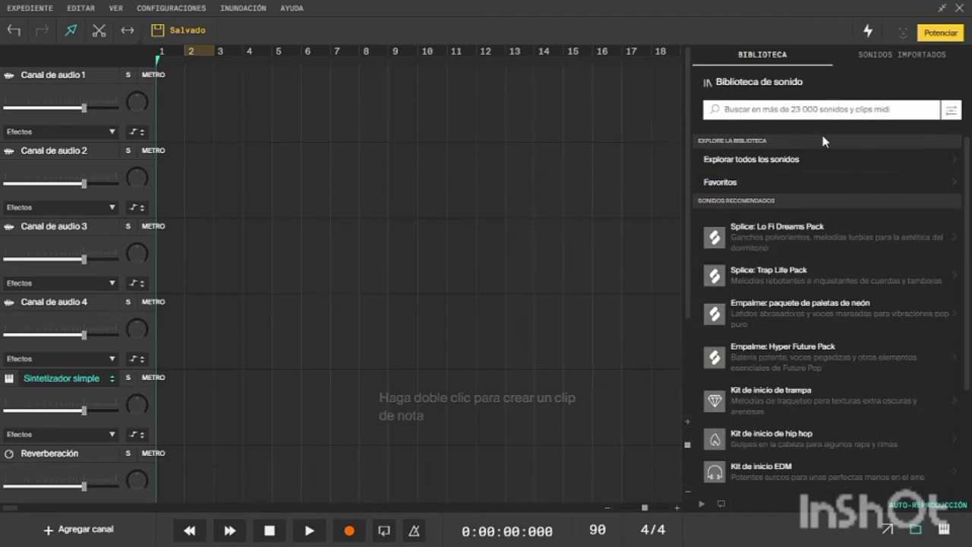
{"action": "left_click", "coordinate": [807, 363]}
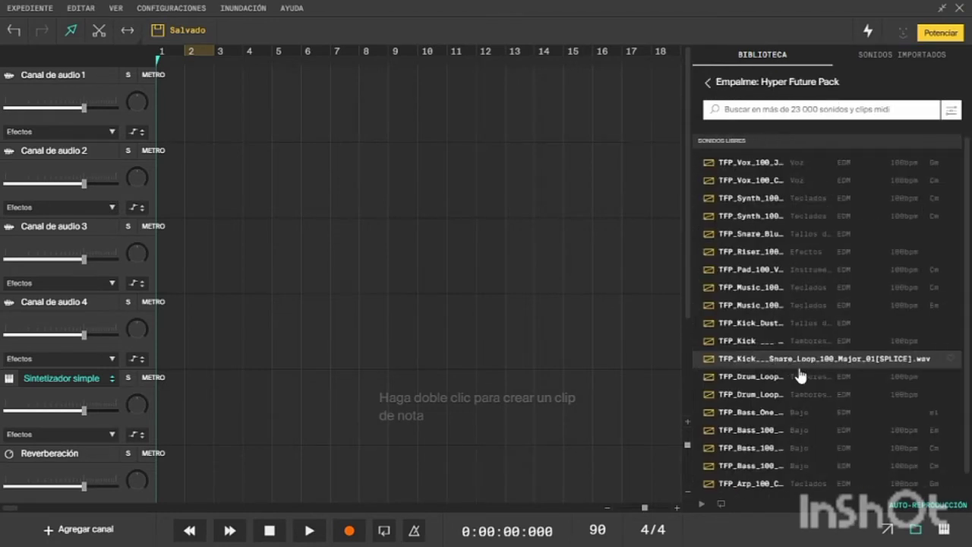
{"action": "scroll", "coordinate": [907, 377], "scroll_direction": "down", "scroll_amount": 1}
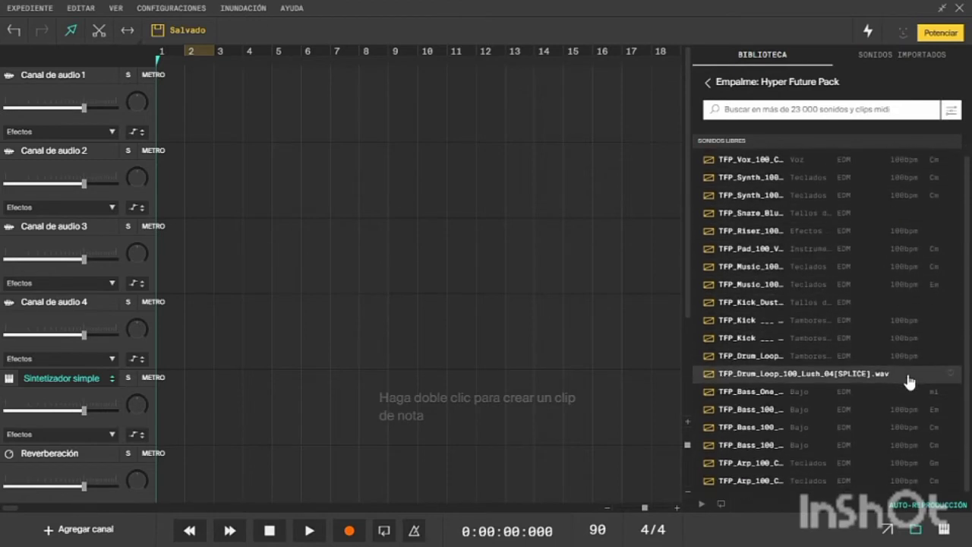
{"action": "left_click", "coordinate": [707, 85]}
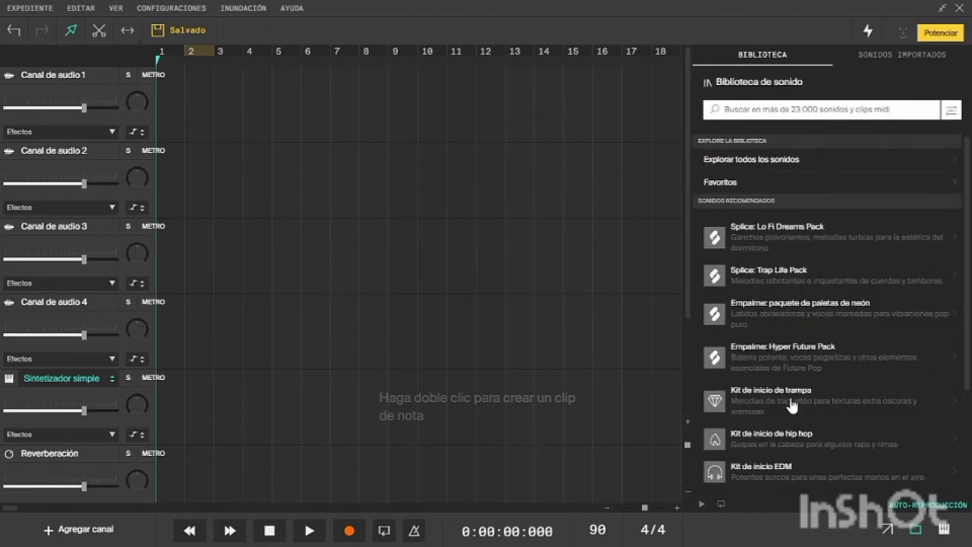
- Open the hip hop starter kit, preview the CHH Keys 23 D loop and place it on the first audio channel at bar 1
{"action": "scroll", "coordinate": [792, 386], "scroll_direction": "down", "scroll_amount": 2}
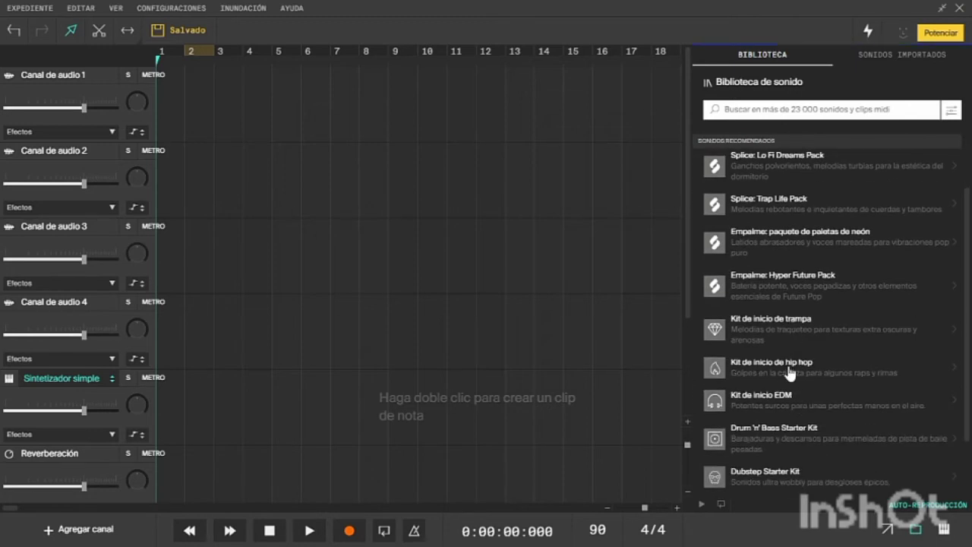
{"action": "left_click", "coordinate": [791, 372]}
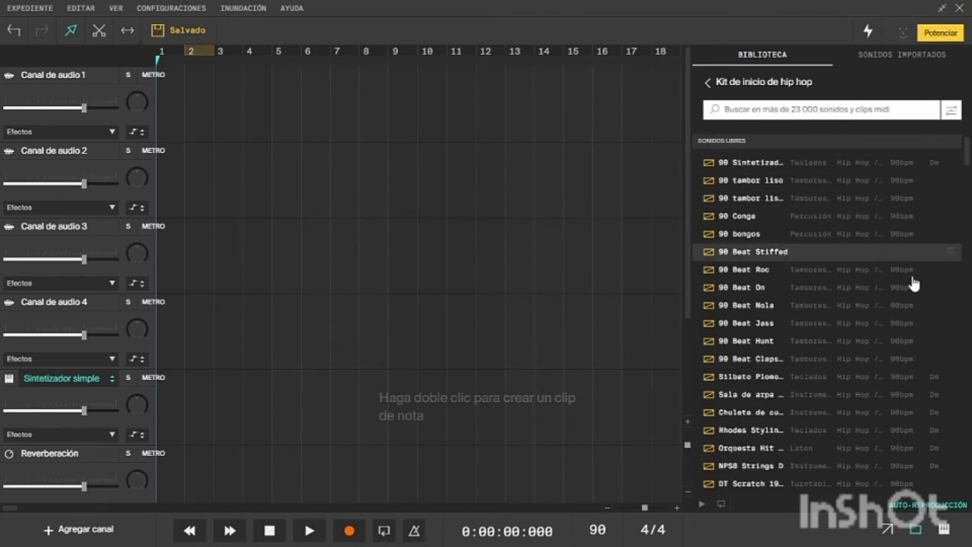
{"action": "scroll", "coordinate": [879, 330], "scroll_direction": "down", "scroll_amount": 1}
{"action": "scroll", "coordinate": [879, 331], "scroll_direction": "up", "scroll_amount": 2}
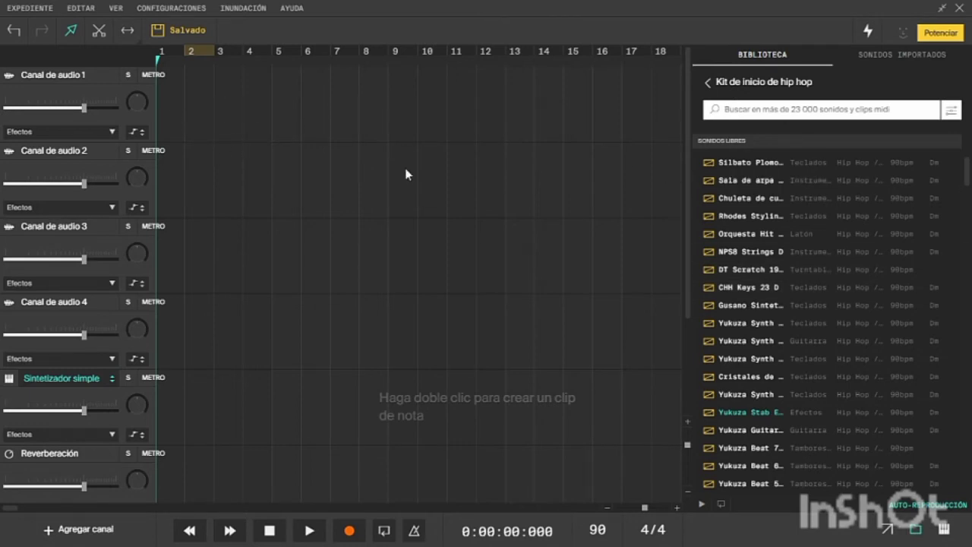
{"action": "left_click", "coordinate": [756, 292]}
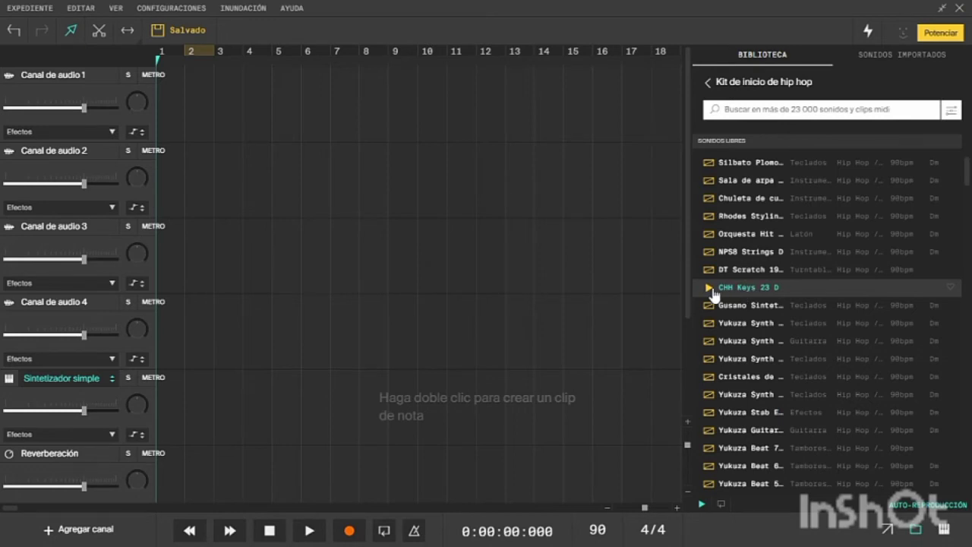
{"action": "left_click_drag", "start_coordinate": [739, 295], "coordinate": [160, 105]}
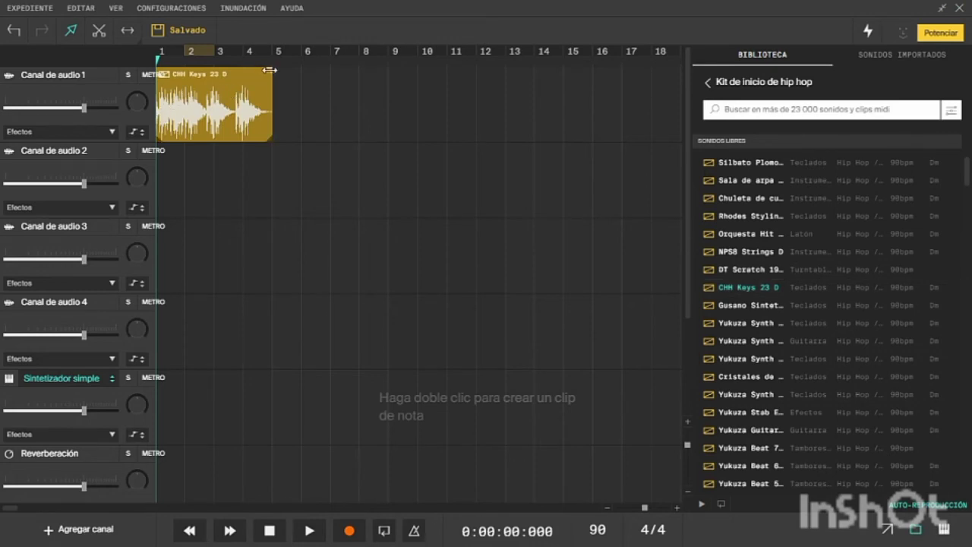
{"action": "left_click_drag", "start_coordinate": [269, 70], "coordinate": [242, 72]}
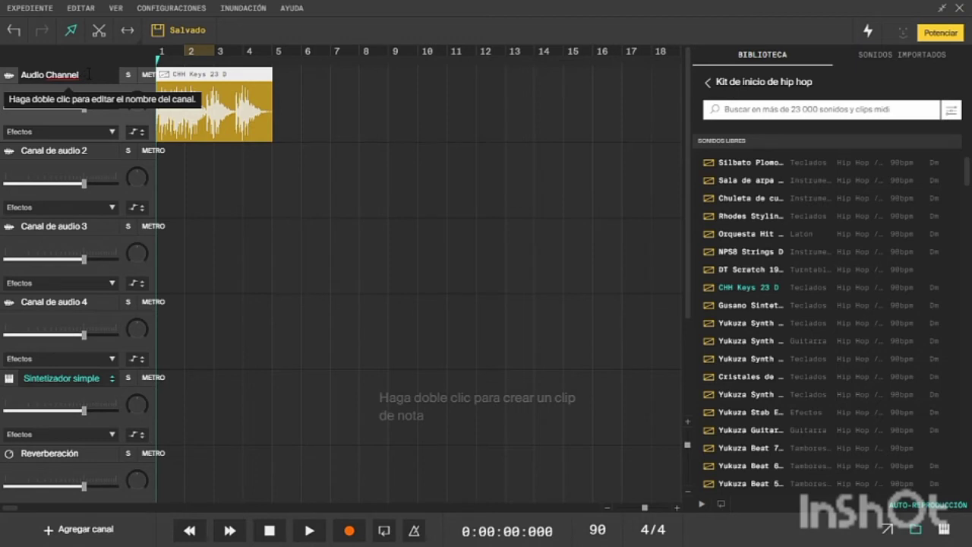
- Rename the first audio channel to Sintetitzador and play back its loop from the beginning
{"action": "key", "text": "BackSpace"}
{"action": "key", "text": "BackSpace"}
{"action": "key", "text": "BackSpace"}
{"action": "key", "text": "BackSpace"}
{"action": "key", "text": "BackSpace"}
{"action": "key", "text": "BackSpace"}
{"action": "key", "text": "BackSpace"}
{"action": "key", "text": "BackSpace"}
{"action": "key", "text": "BackSpace"}
{"action": "key", "text": "BackSpace"}
{"action": "key", "text": "BackSpace"}
{"action": "key", "text": "BackSpace"}
{"action": "key", "text": "BackSpace"}
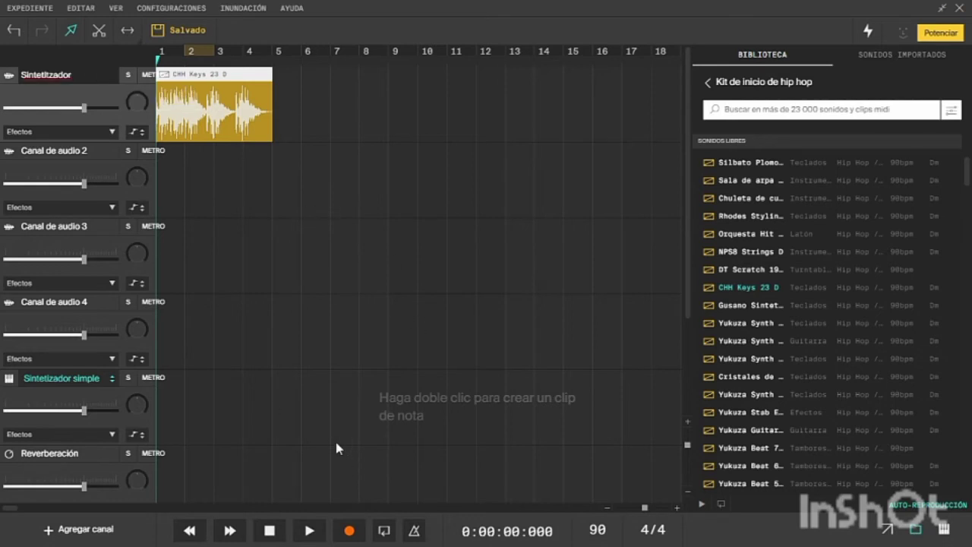
{"action": "left_click", "coordinate": [309, 532]}
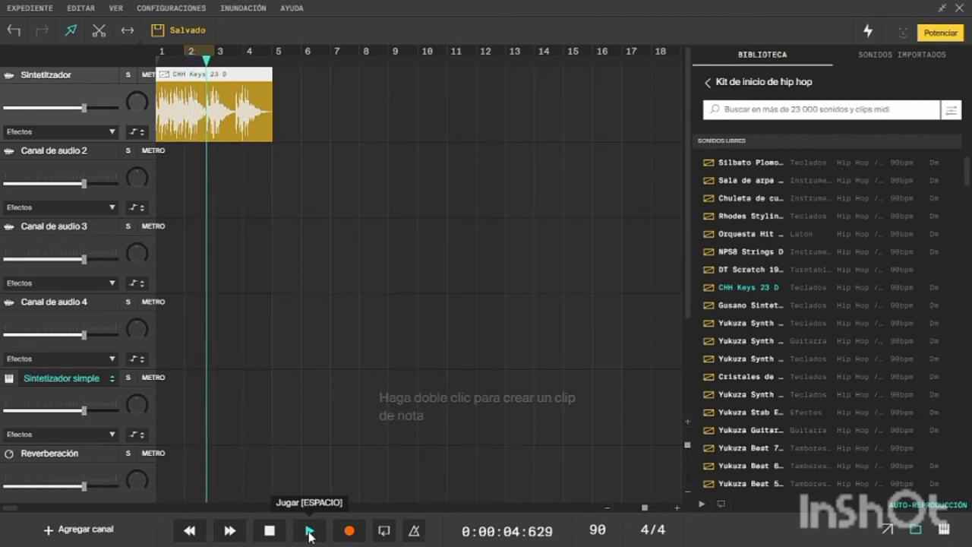
{"action": "left_click", "coordinate": [270, 530]}
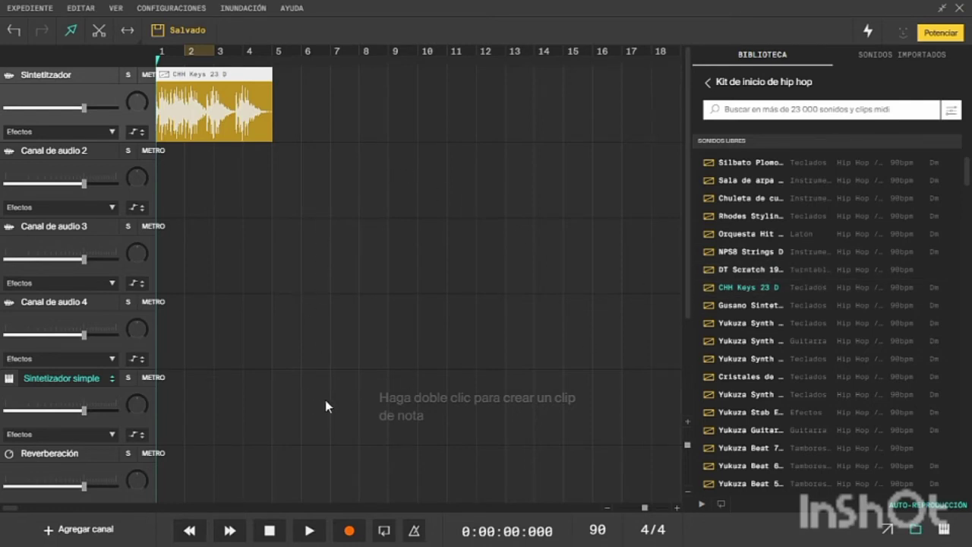
- Add the Yukuza Bass Alt 2 Dm loop to the third audio channel at bar 5 and play back the arrangement
{"action": "scroll", "coordinate": [771, 344], "scroll_direction": "up", "scroll_amount": 4}
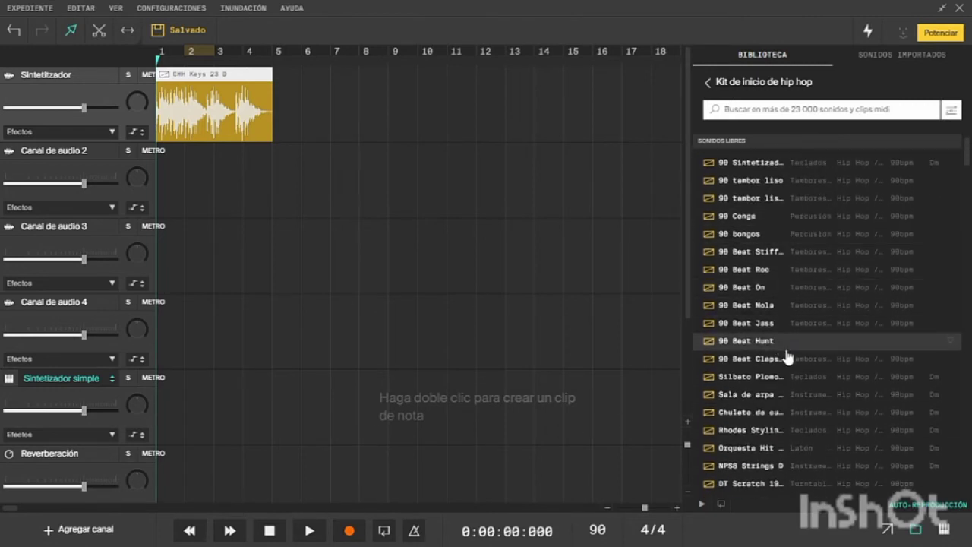
{"action": "scroll", "coordinate": [784, 361], "scroll_direction": "down", "scroll_amount": 3}
{"action": "scroll", "coordinate": [781, 356], "scroll_direction": "down", "scroll_amount": 2}
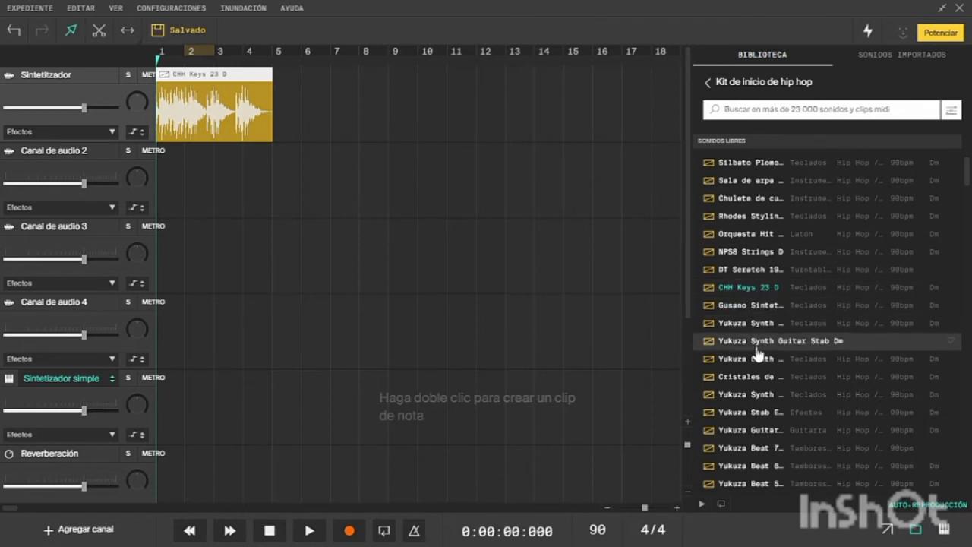
{"action": "scroll", "coordinate": [758, 364], "scroll_direction": "down", "scroll_amount": 3}
{"action": "scroll", "coordinate": [757, 366], "scroll_direction": "down", "scroll_amount": 2}
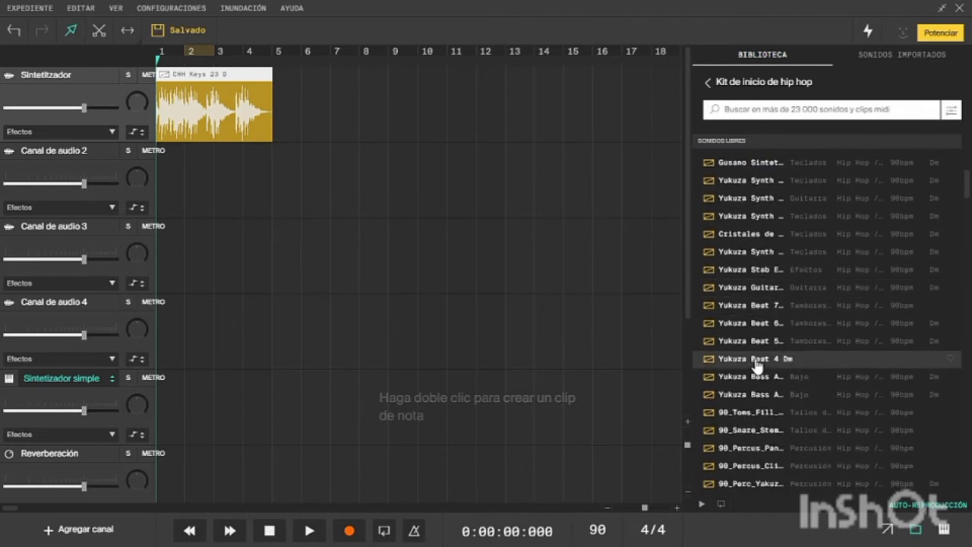
{"action": "left_click", "coordinate": [757, 380]}
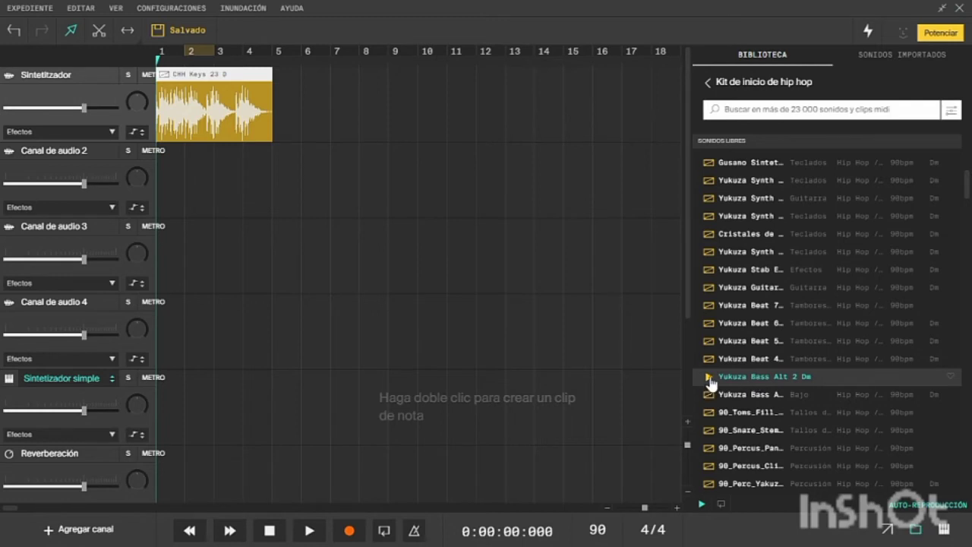
{"action": "left_click_drag", "start_coordinate": [720, 382], "coordinate": [598, 382]}
{"action": "left_click_drag", "start_coordinate": [383, 346], "coordinate": [278, 275]}
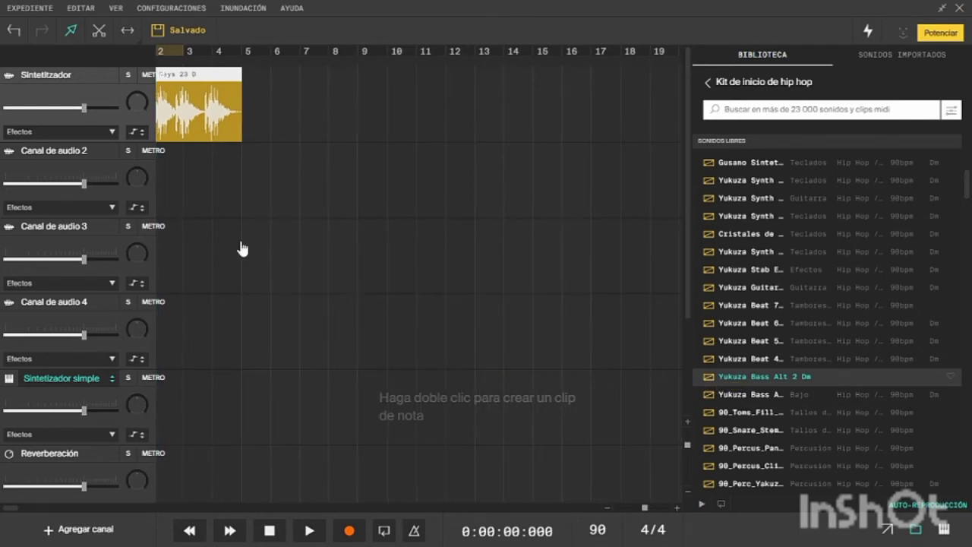
{"action": "left_click_drag", "start_coordinate": [776, 377], "coordinate": [434, 462]}
{"action": "left_click_drag", "start_coordinate": [271, 271], "coordinate": [306, 268]}
{"action": "left_click", "coordinate": [309, 531]}
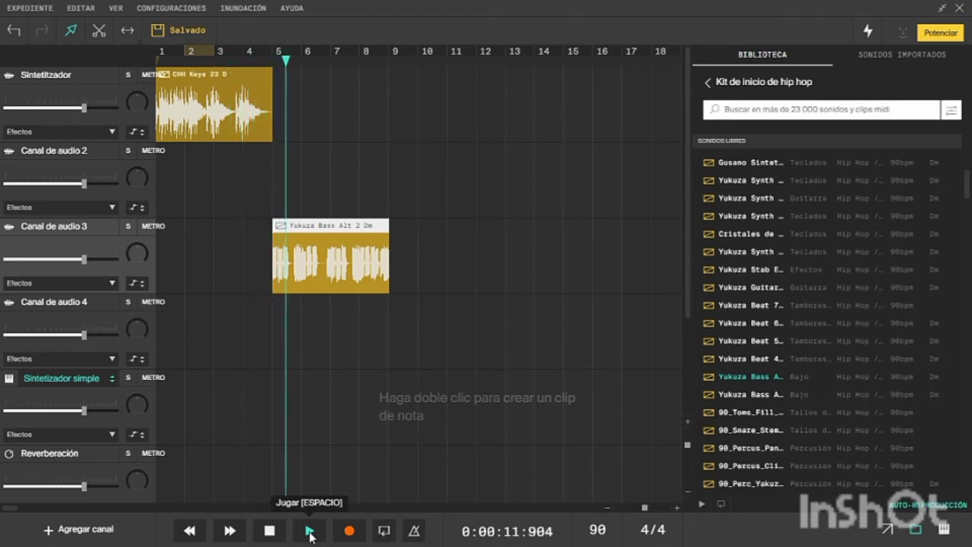
{"action": "left_click", "coordinate": [269, 530]}
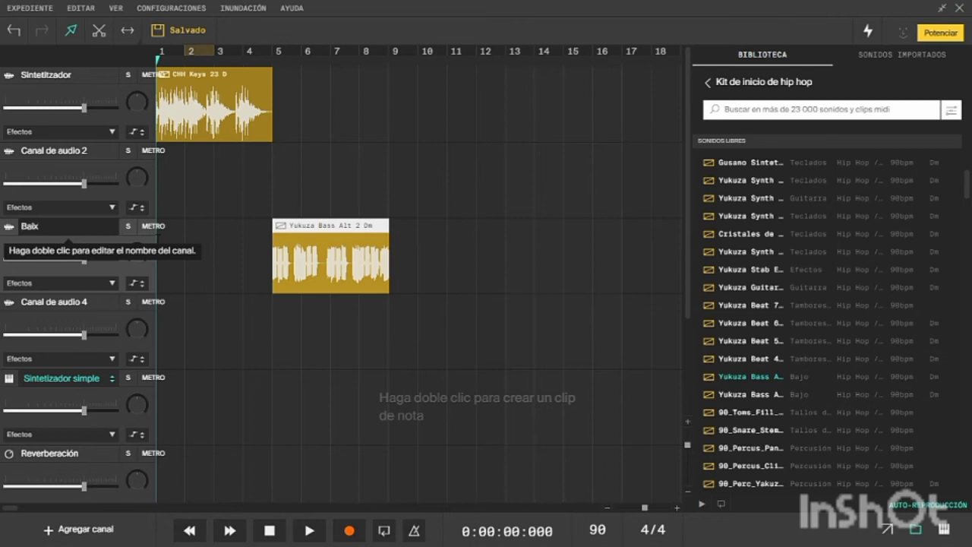
- Rename the third audio channel to Baix and extend its looped bass clip to the start of bar 17
{"action": "left_click", "coordinate": [233, 275]}
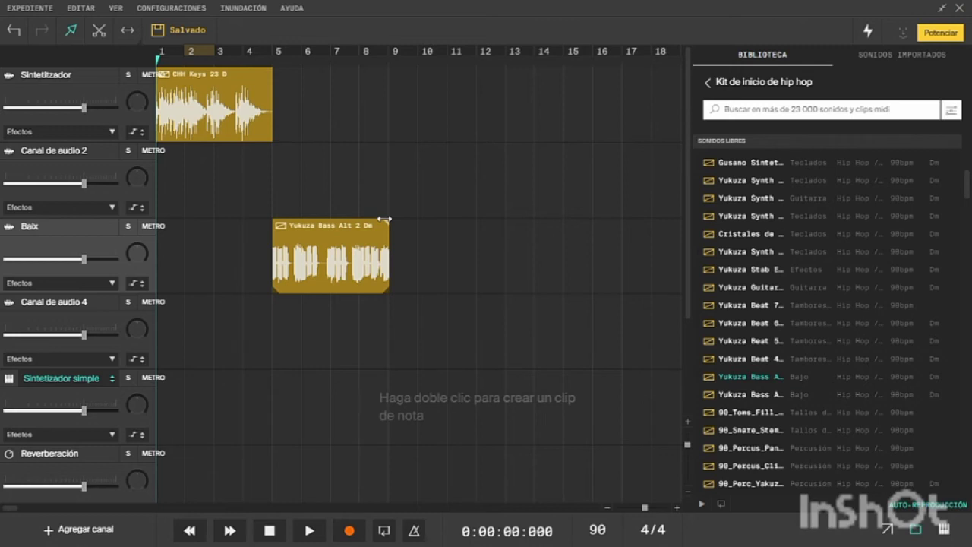
{"action": "left_click_drag", "start_coordinate": [427, 232], "coordinate": [622, 232]}
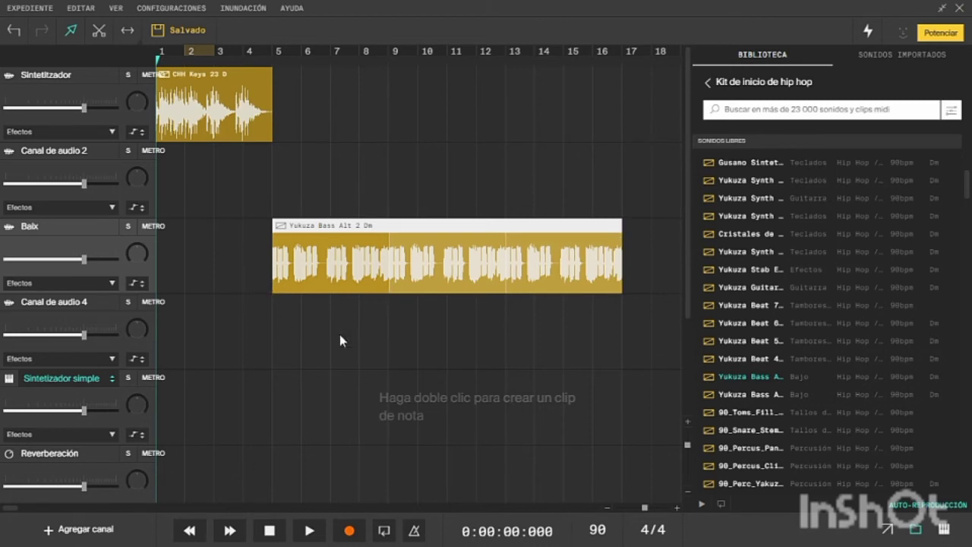
- Preview the 90 Beat On drum loop and place it on the fourth audio channel at bar 9
{"action": "scroll", "coordinate": [801, 358], "scroll_direction": "up", "scroll_amount": 5}
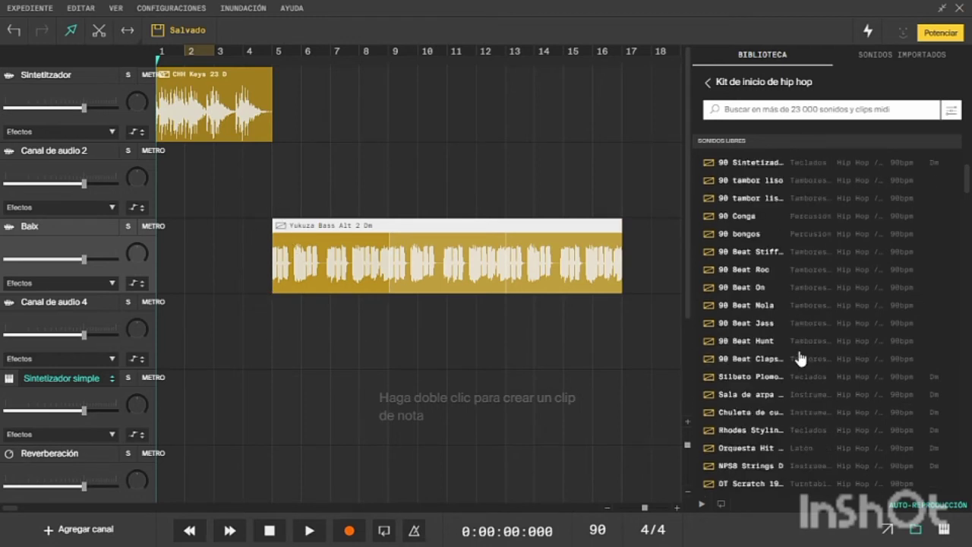
{"action": "left_click", "coordinate": [740, 289]}
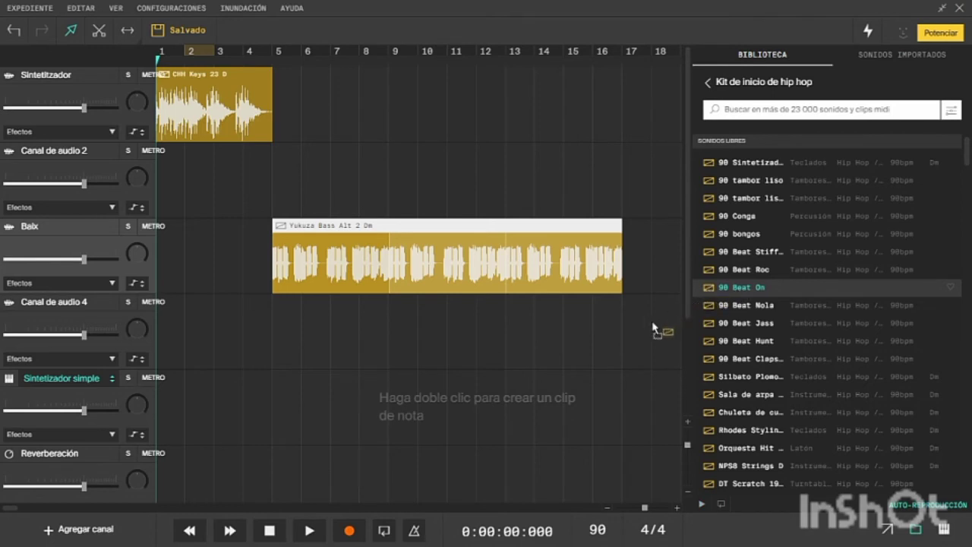
{"action": "left_click_drag", "start_coordinate": [653, 324], "coordinate": [604, 331]}
{"action": "left_click_drag", "start_coordinate": [465, 335], "coordinate": [344, 335]}
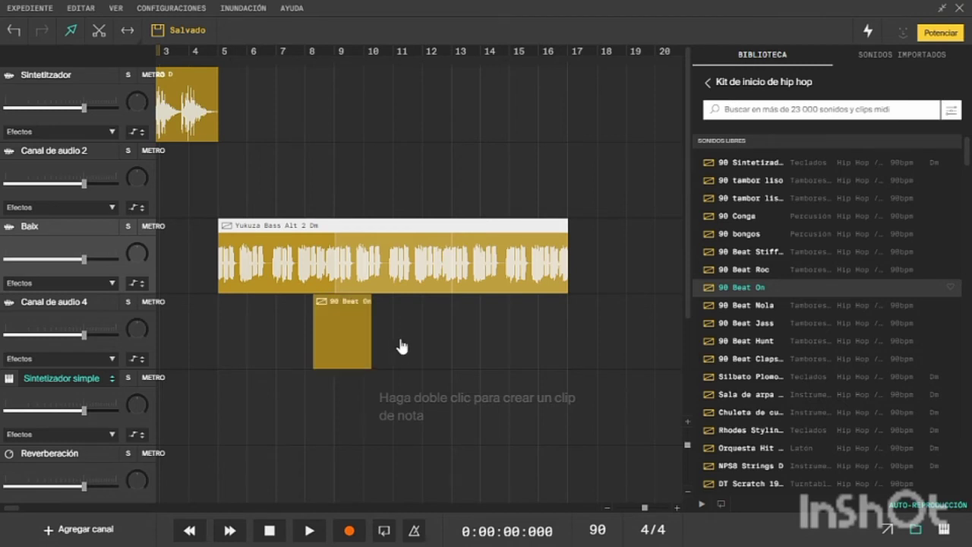
{"action": "left_click_drag", "start_coordinate": [326, 345], "coordinate": [347, 336]}
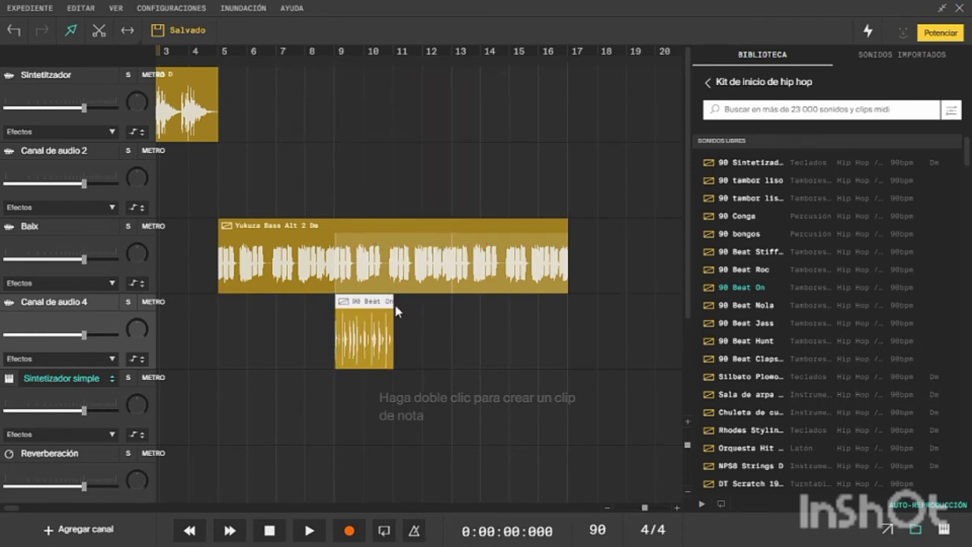
- Extend the 90 Beat On clip to the start of bar 17 and play back the arrangement
{"action": "left_click_drag", "start_coordinate": [413, 297], "coordinate": [570, 314]}
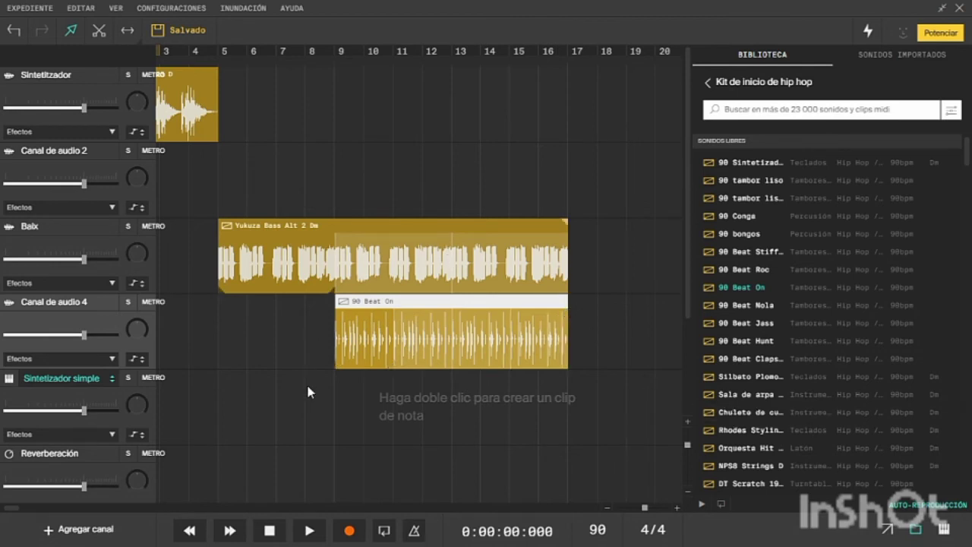
{"action": "left_click", "coordinate": [309, 532]}
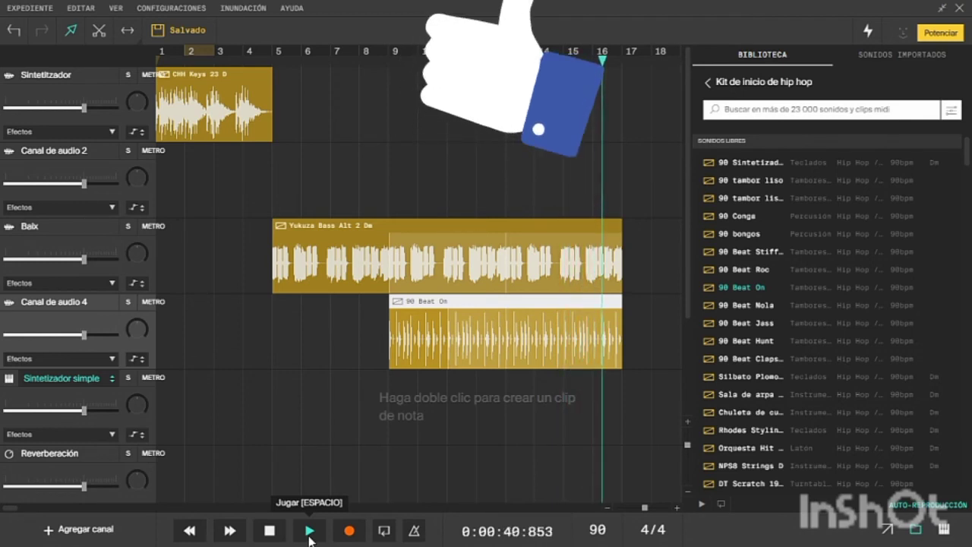
{"action": "left_click", "coordinate": [268, 535]}
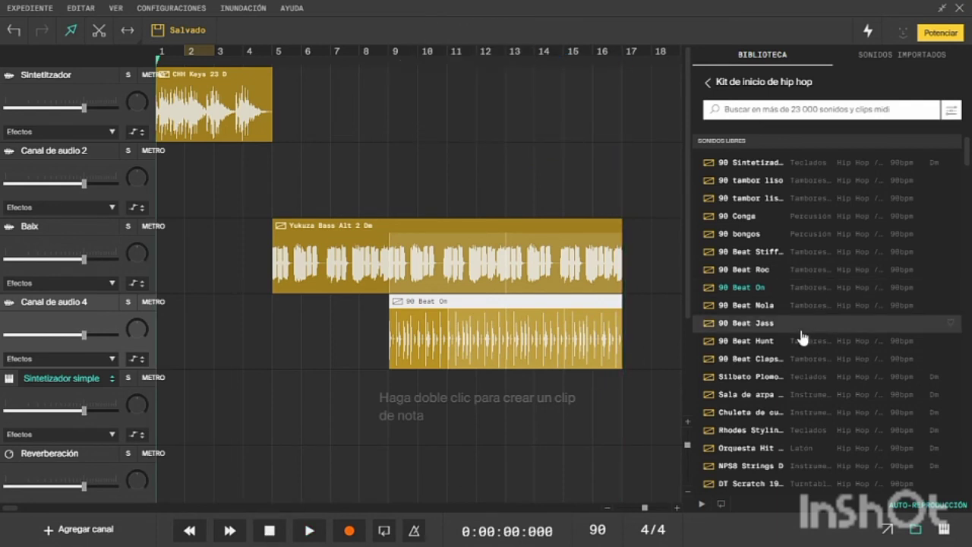
- Add the Yukuza Synth Guitar Stab Dm loop to the second audio channel at bar 13 and play back the whole arrangement
{"action": "scroll", "coordinate": [803, 336], "scroll_direction": "down", "scroll_amount": 3}
{"action": "scroll", "coordinate": [803, 336], "scroll_direction": "down", "scroll_amount": 2}
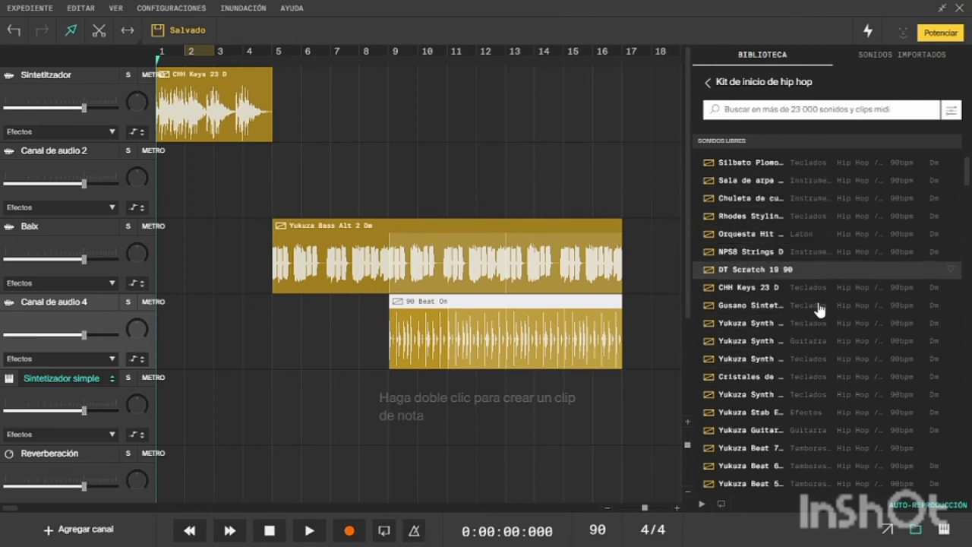
{"action": "left_click", "coordinate": [757, 350]}
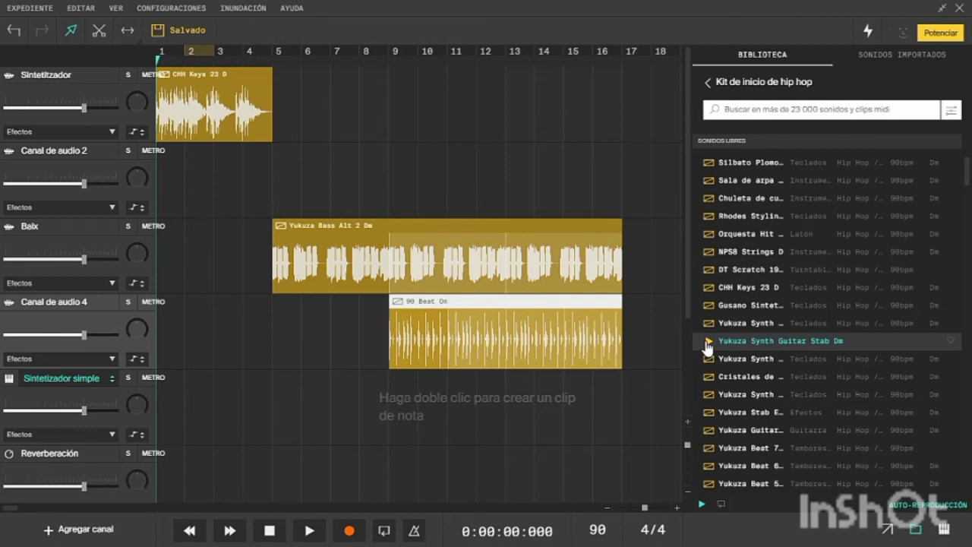
{"action": "left_click_drag", "start_coordinate": [758, 350], "coordinate": [608, 247]}
{"action": "left_click_drag", "start_coordinate": [579, 203], "coordinate": [550, 145]}
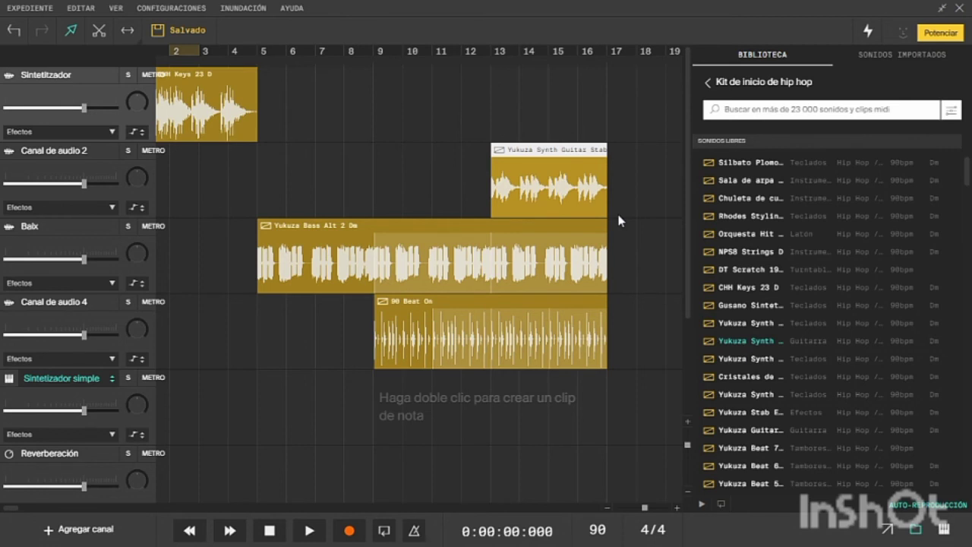
{"action": "left_click", "coordinate": [309, 531]}
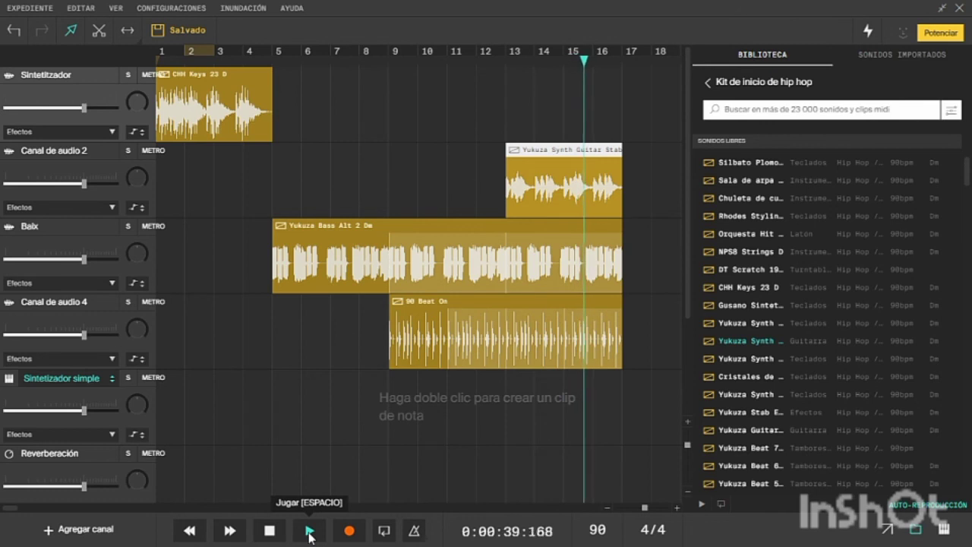
{"action": "left_click", "coordinate": [270, 532]}
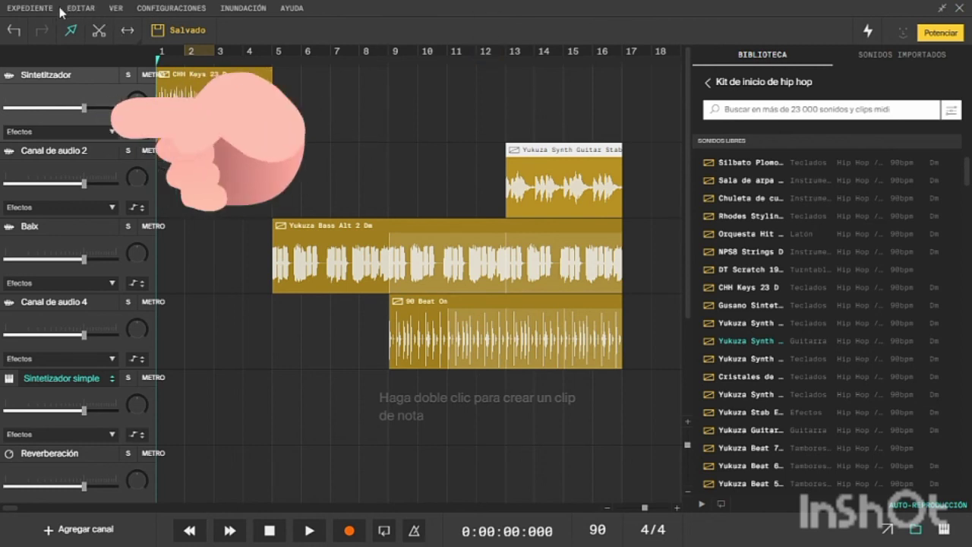
- Export the arrangement's audio as a lo-res 192 kbps MP3
{"action": "left_click", "coordinate": [32, 9]}
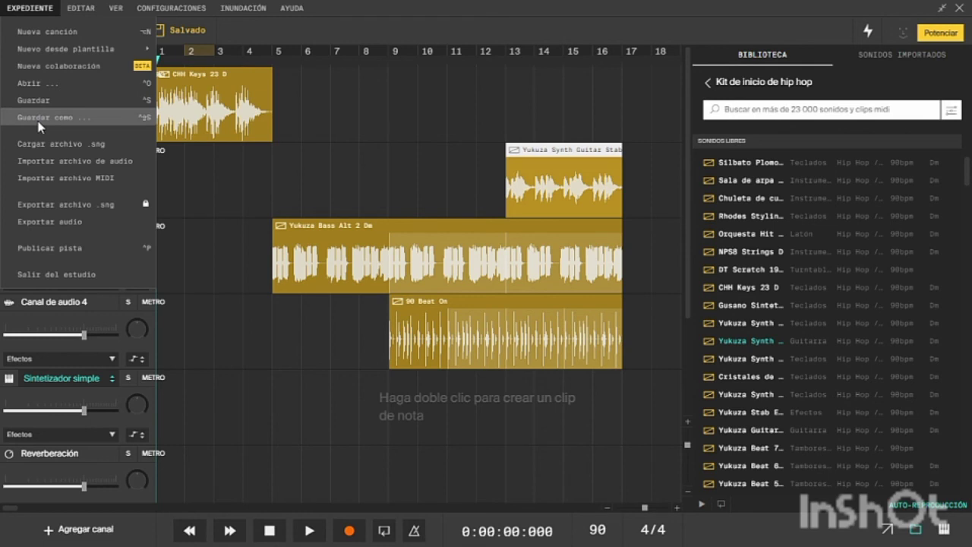
{"action": "left_click", "coordinate": [54, 222]}
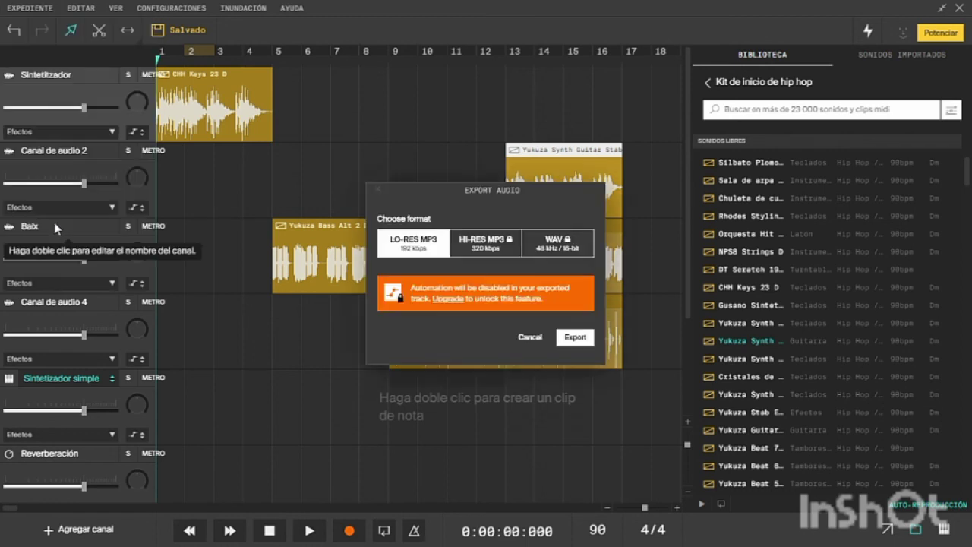
{"action": "left_click", "coordinate": [581, 349]}
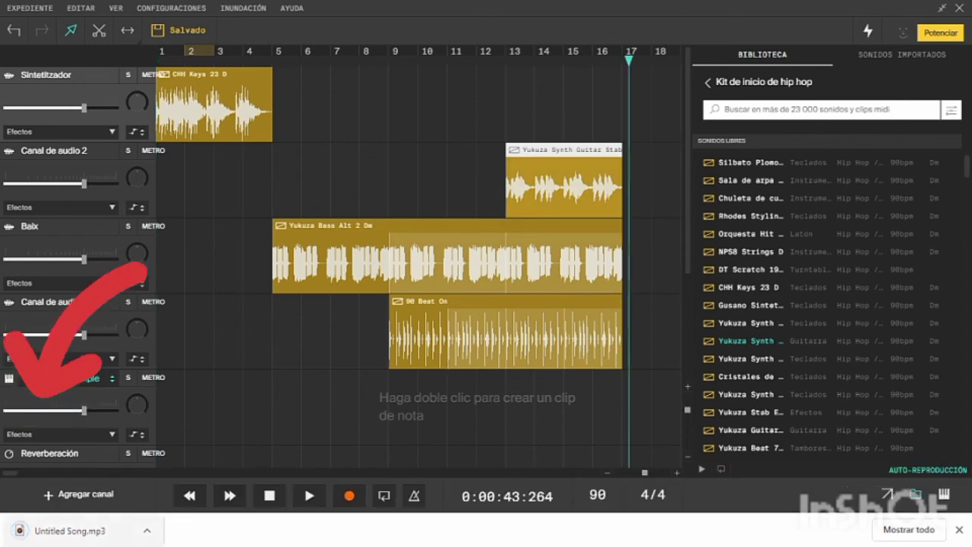
- View the file options for the downloaded Untitled Song.mp3, then dismiss them and close the download bar
{"action": "left_click", "coordinate": [149, 532]}
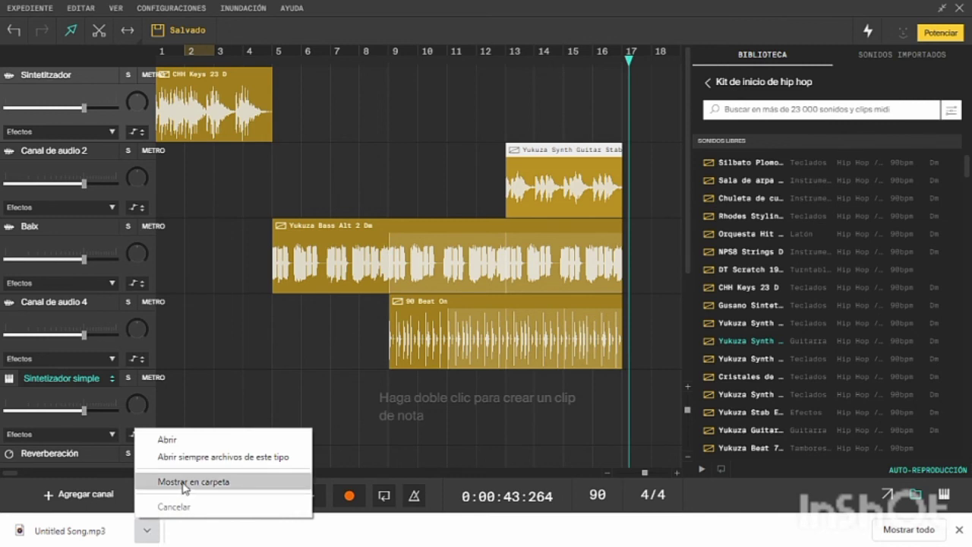
{"action": "left_click", "coordinate": [258, 371]}
{"action": "left_click", "coordinate": [258, 371]}
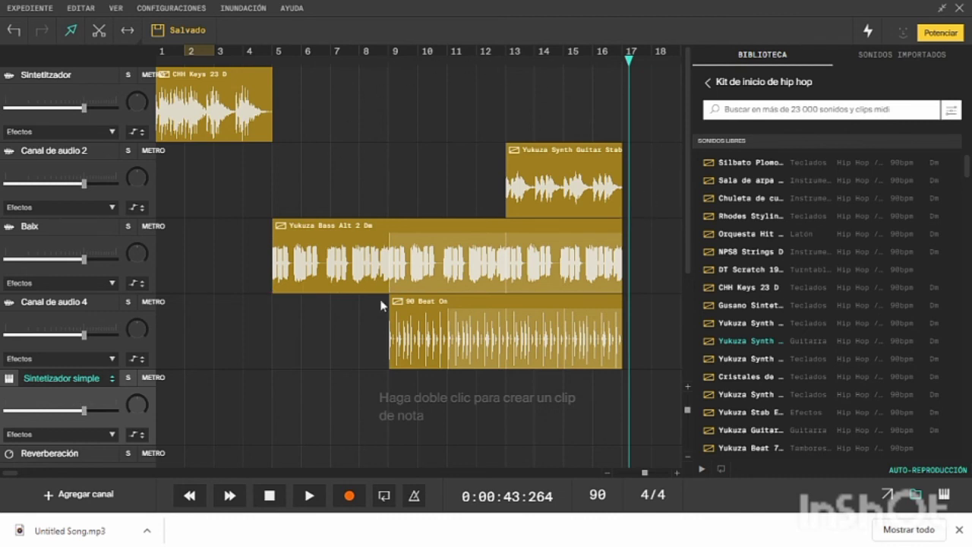
{"action": "left_click", "coordinate": [960, 530]}
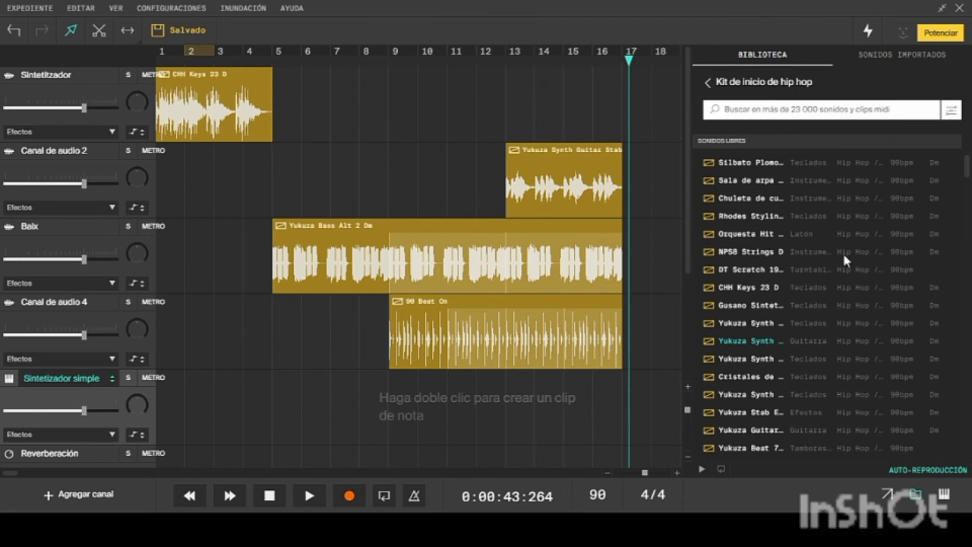